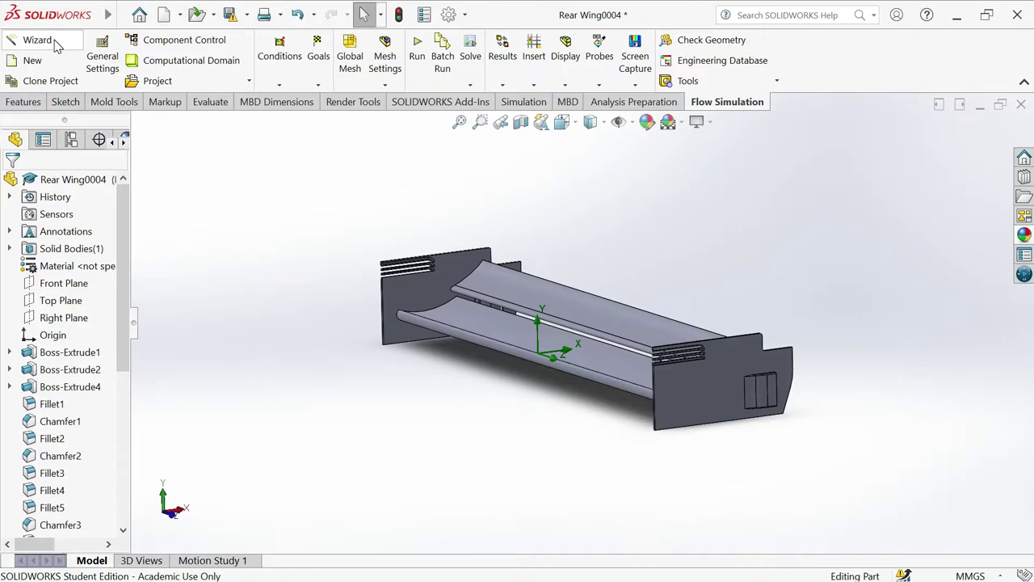
- Create a new flow simulation project with the Wizard and name it Tutorial
click(37, 39)
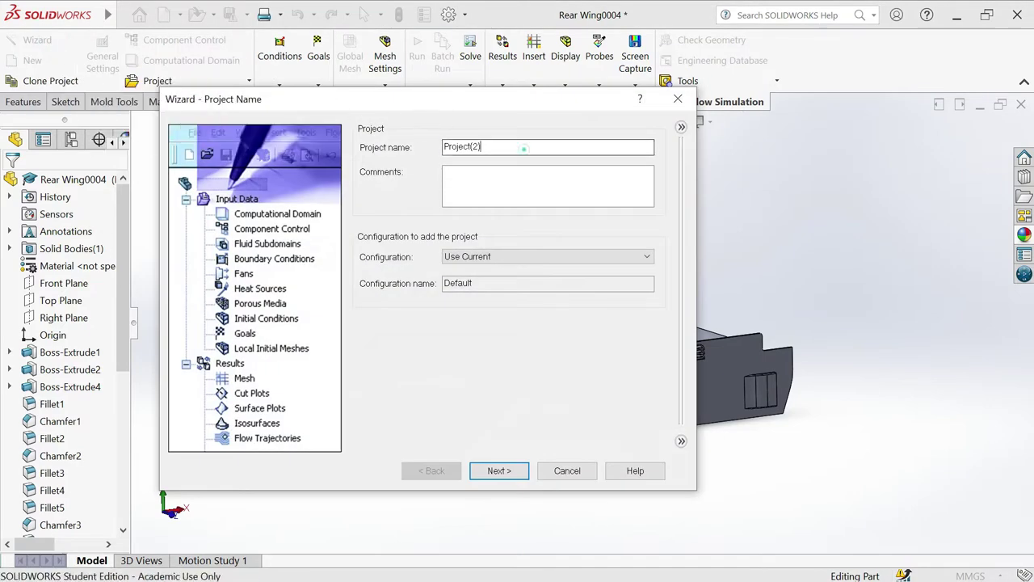
text(Tutorial)
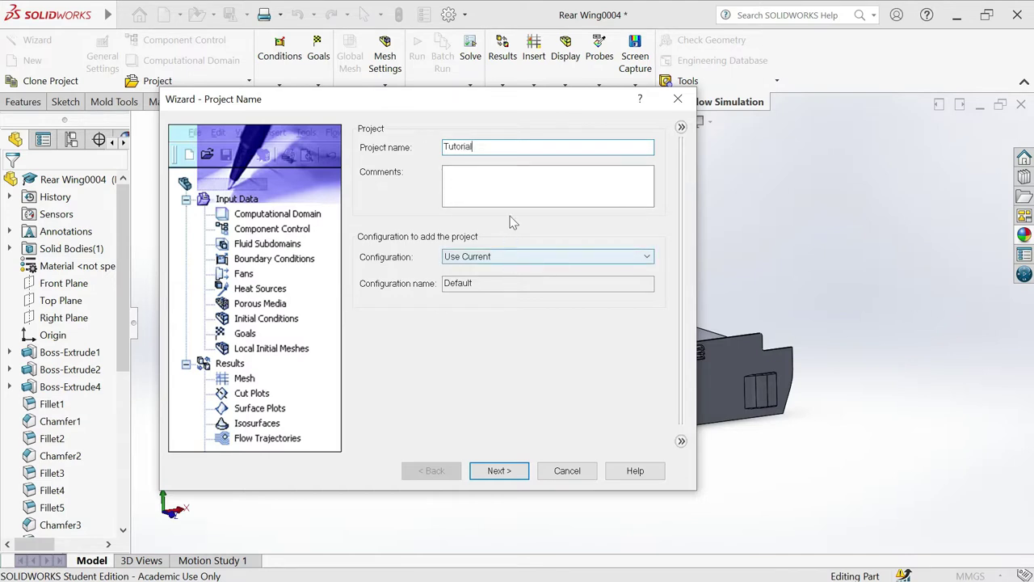
click(496, 471)
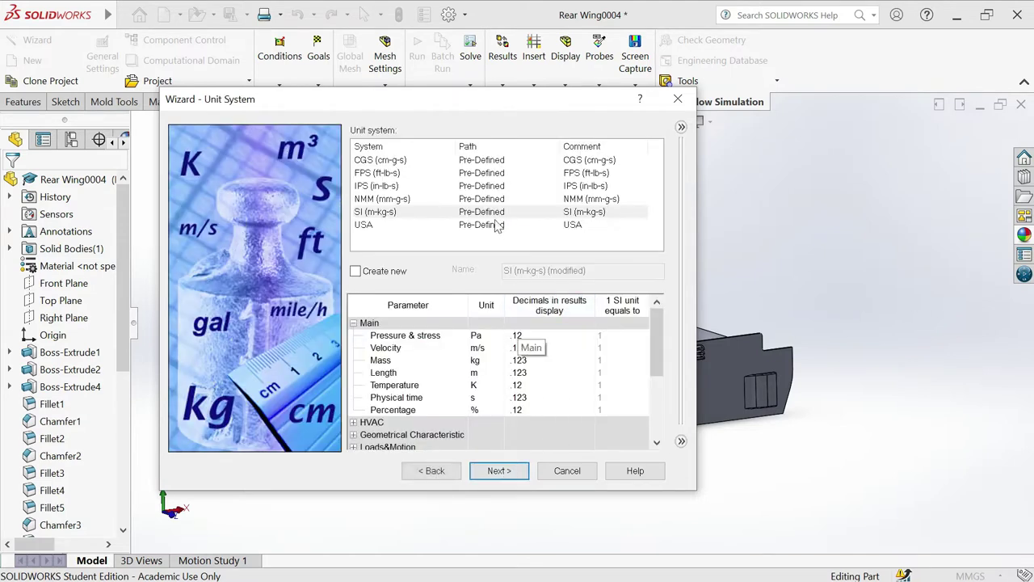
- Choose the SI (m-kg-s) unit system with velocity in m/s, and set the analysis type to External
click(407, 211)
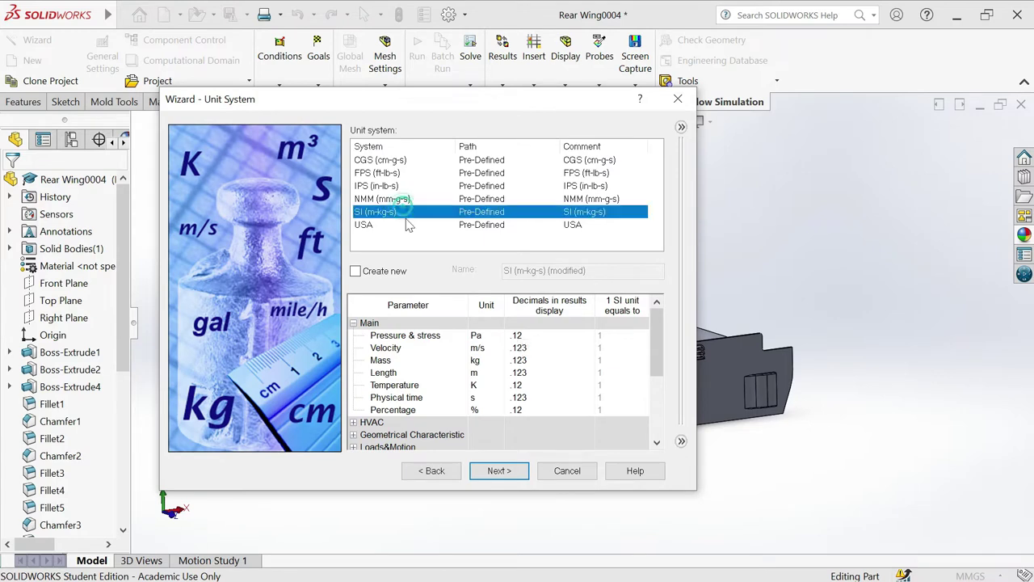
click(400, 348)
click(476, 348)
click(508, 479)
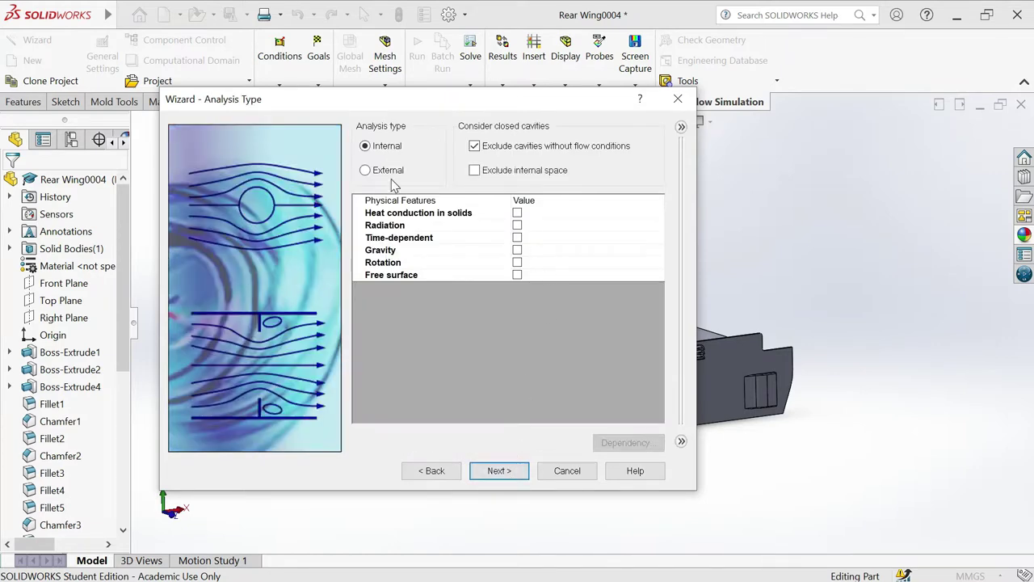
click(380, 172)
click(502, 471)
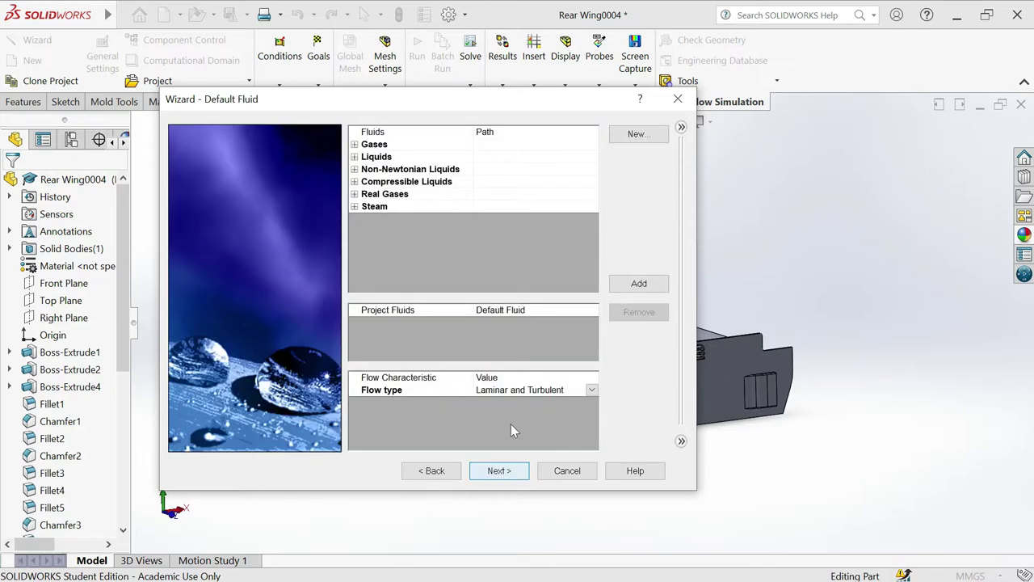
- Add the pre-defined gas Air as the project's default fluid, keeping the Laminar and Turbulent flow type
double_click(370, 145)
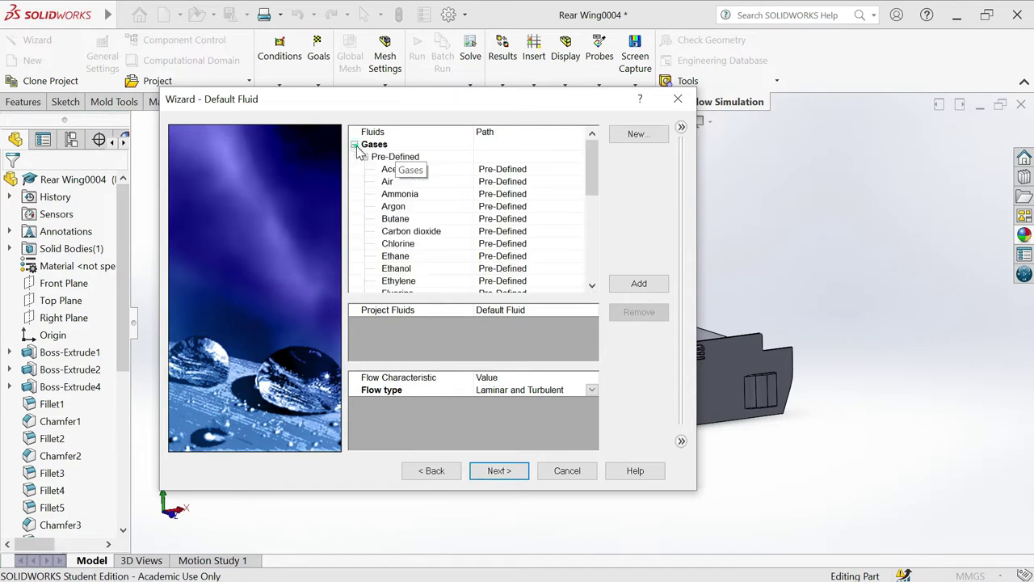
double_click(389, 182)
click(434, 324)
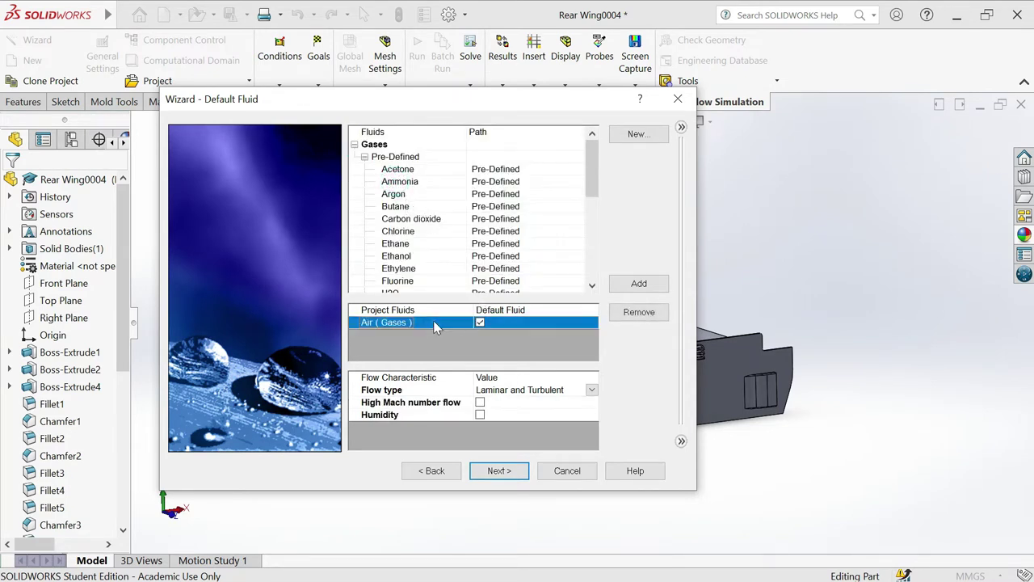
click(540, 392)
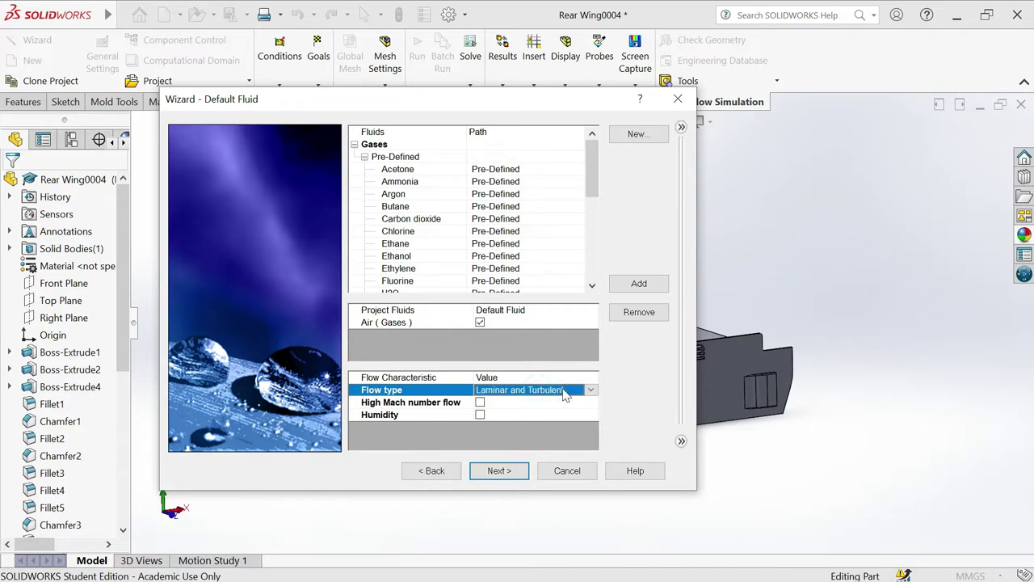
click(591, 390)
click(591, 389)
click(498, 470)
- Set the default wall roughness to 1 micrometer with the Adiabatic wall condition kept
click(556, 160)
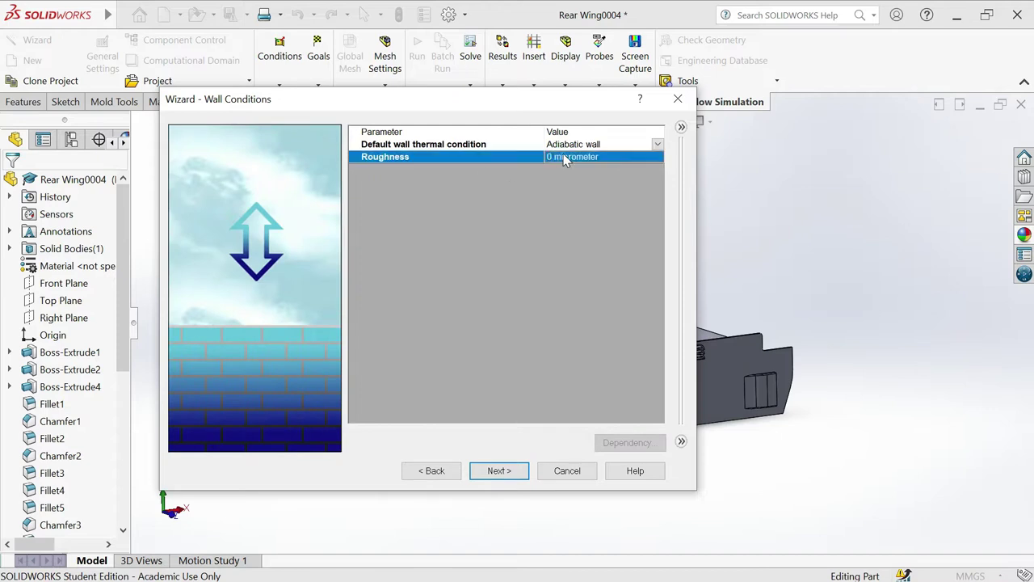
text(1)
key(Return)
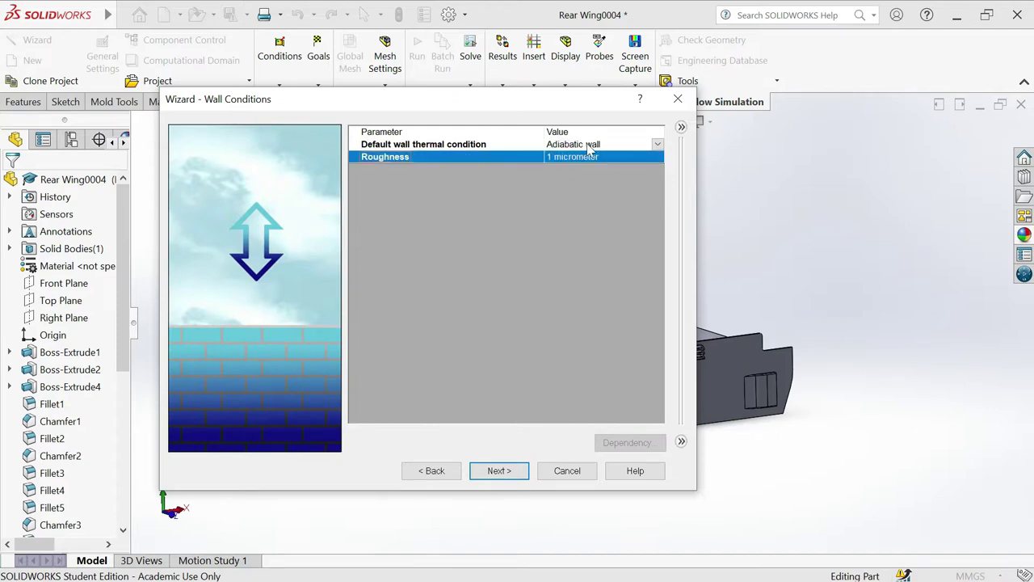
click(500, 471)
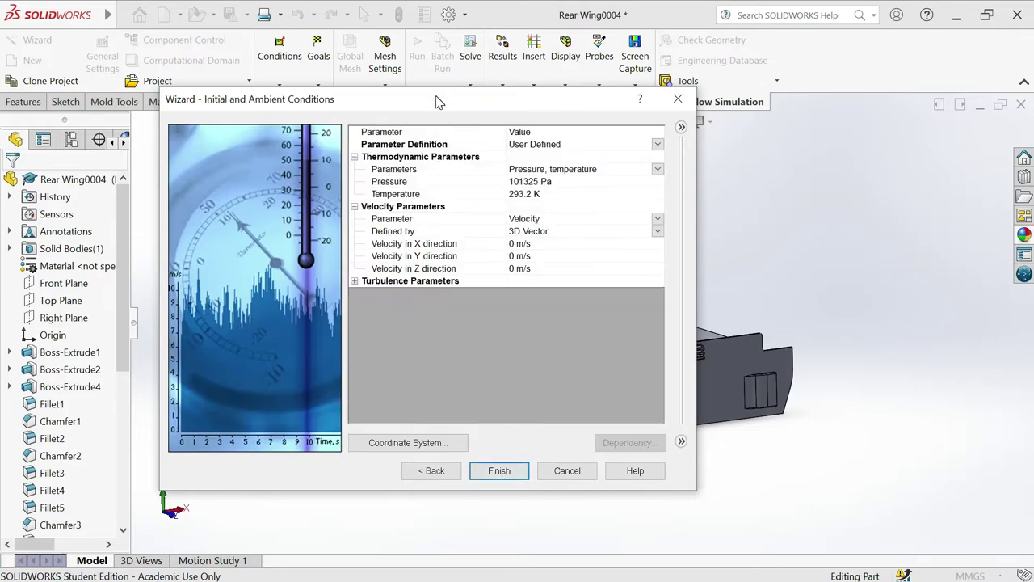
- Compare the ambient velocity components with the wing's axes in the Right and Front views to identify the airflow direction
drag(450, 109, 476, 89)
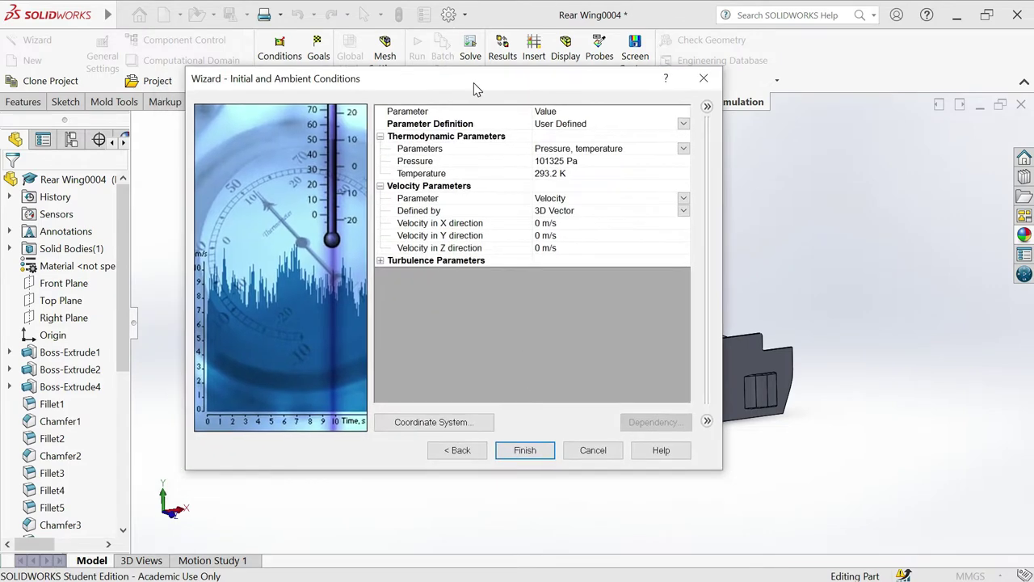
click(684, 128)
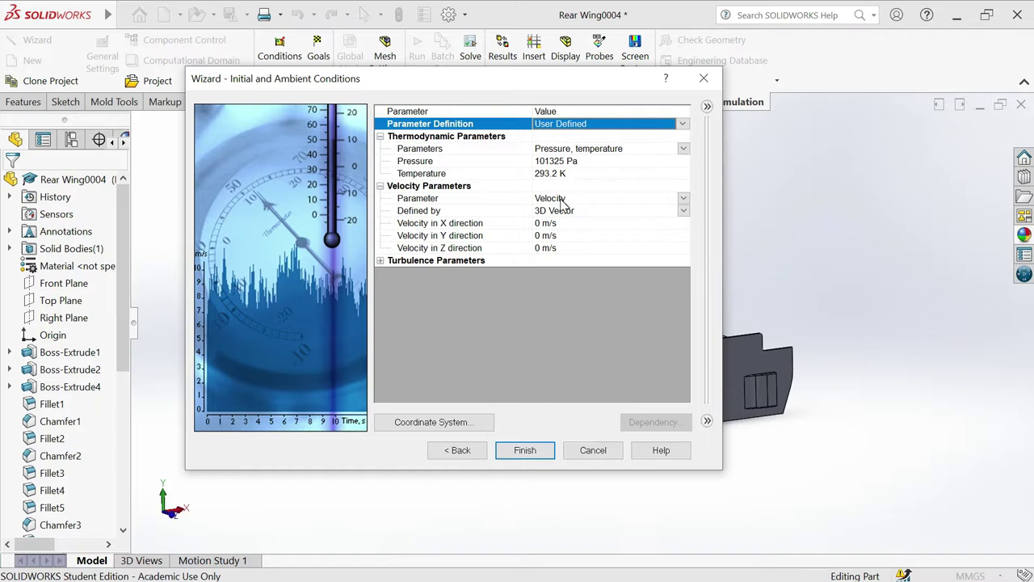
click(600, 199)
click(586, 212)
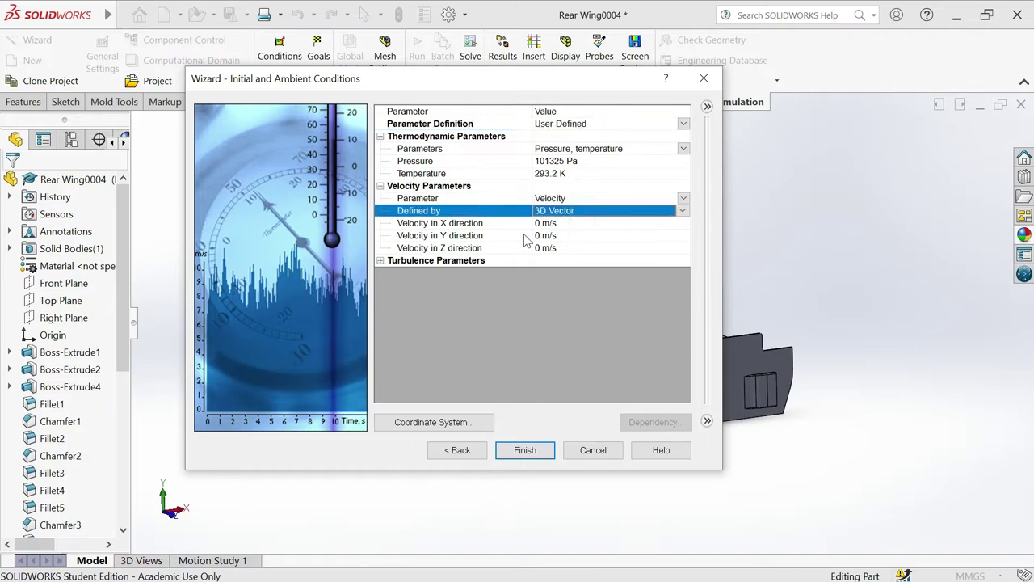
click(444, 235)
click(455, 247)
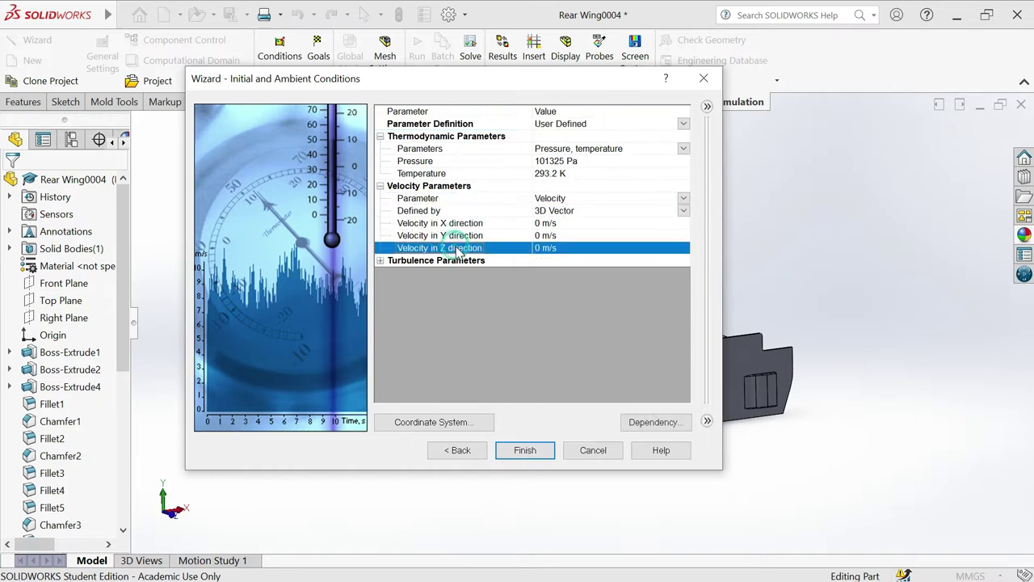
click(473, 224)
drag(545, 78, 388, 32)
click(166, 505)
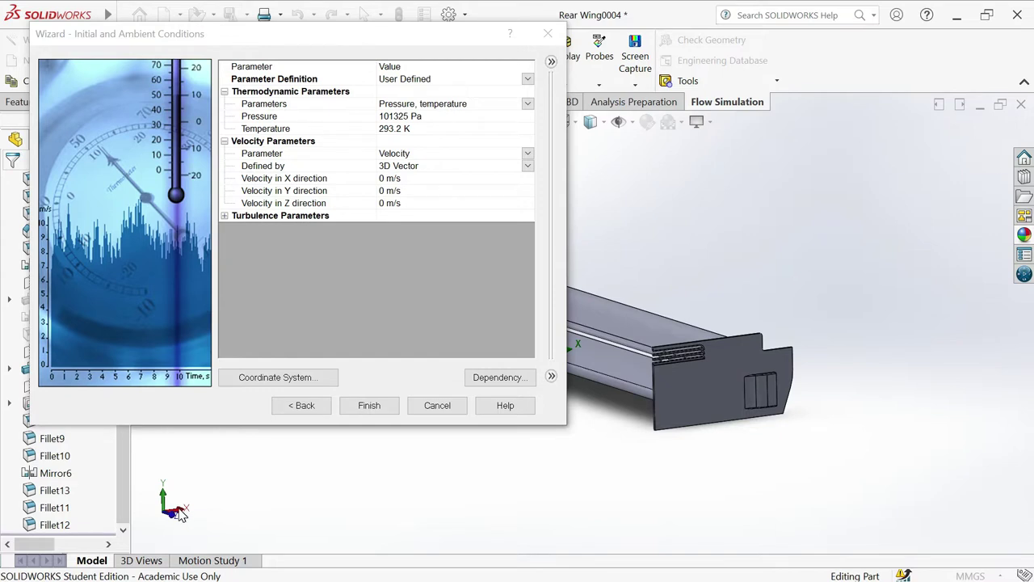
click(180, 511)
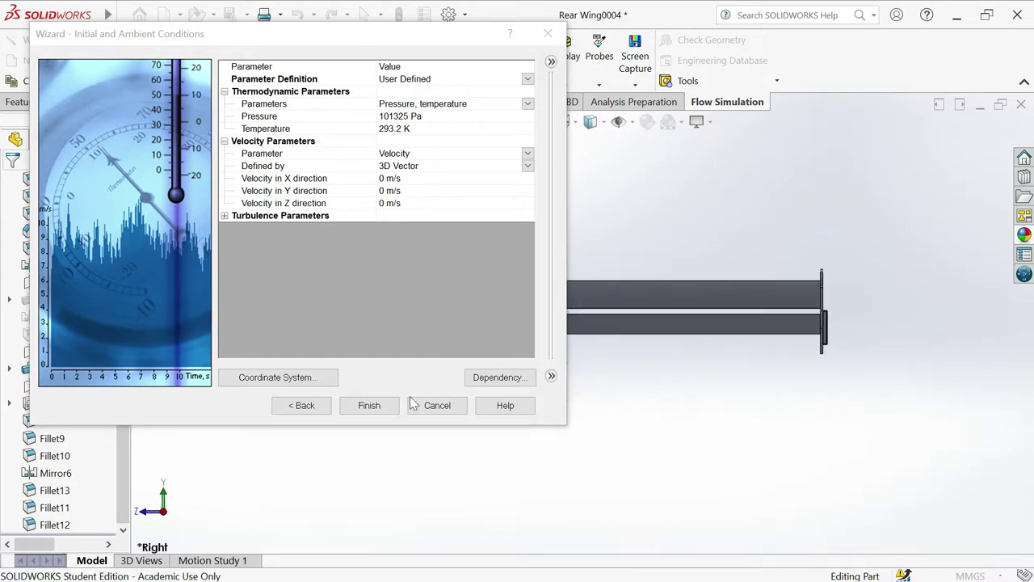
middle_drag(596, 379, 758, 361)
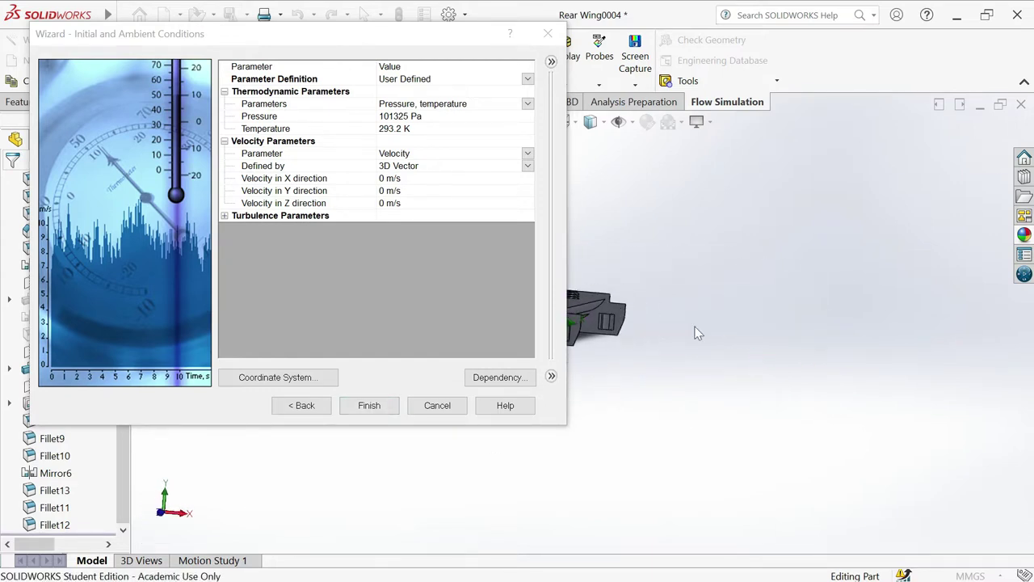
drag(433, 39, 271, 46)
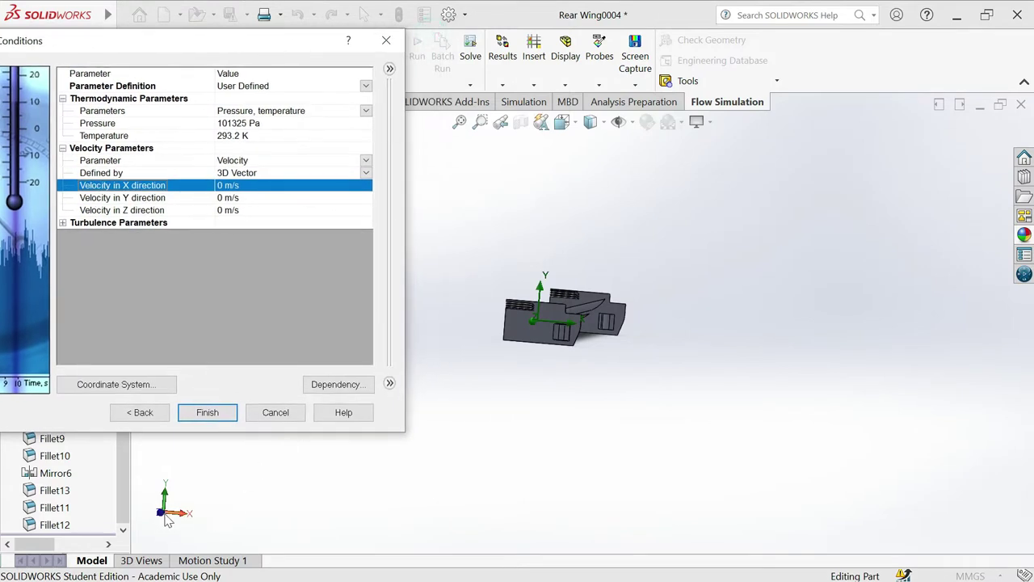
click(310, 495)
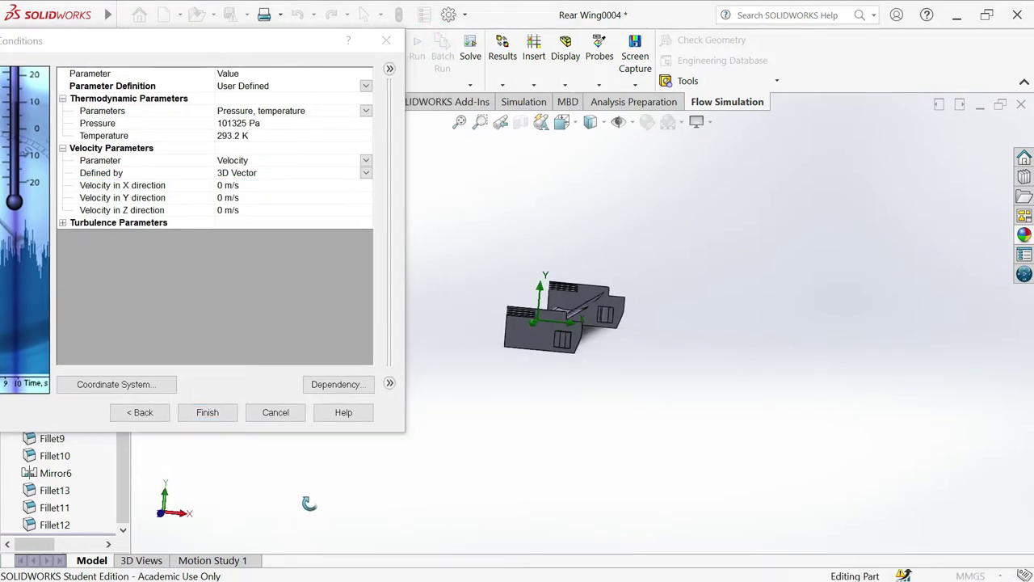
click(161, 516)
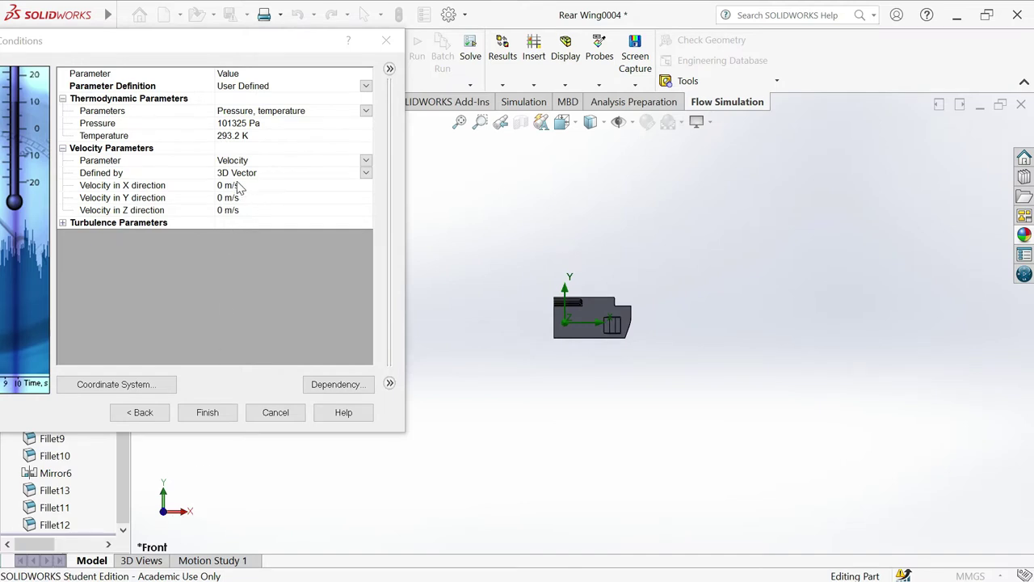
- Set the ambient velocity in the X direction to 20 m/s and finish the project wizard
click(231, 186)
click(229, 187)
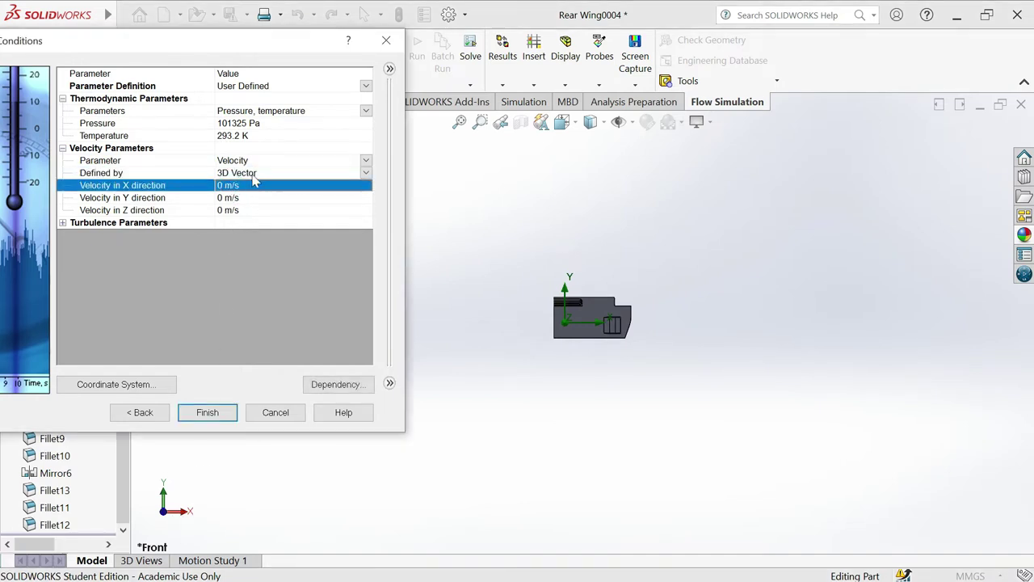
text(20)
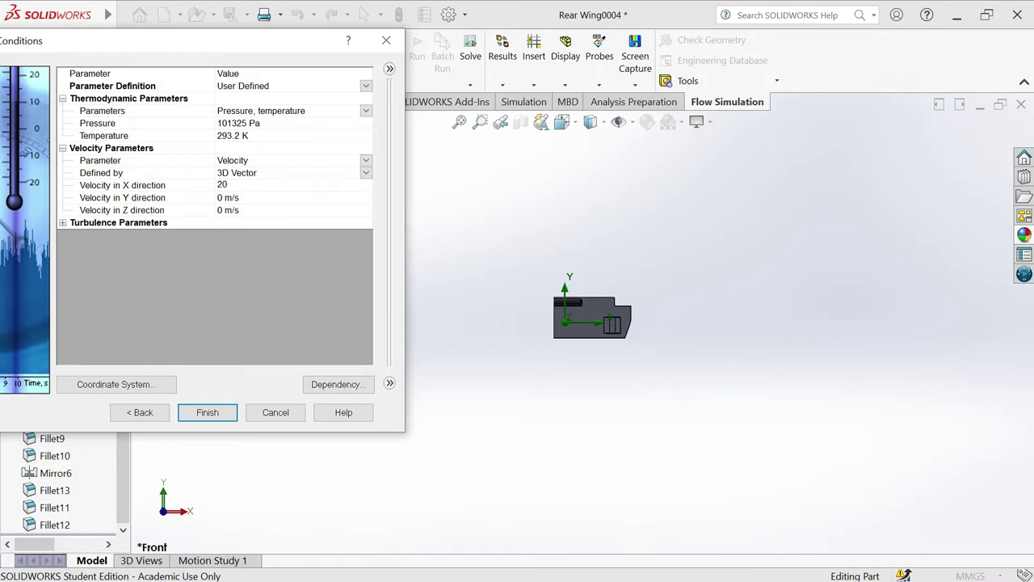
click(285, 246)
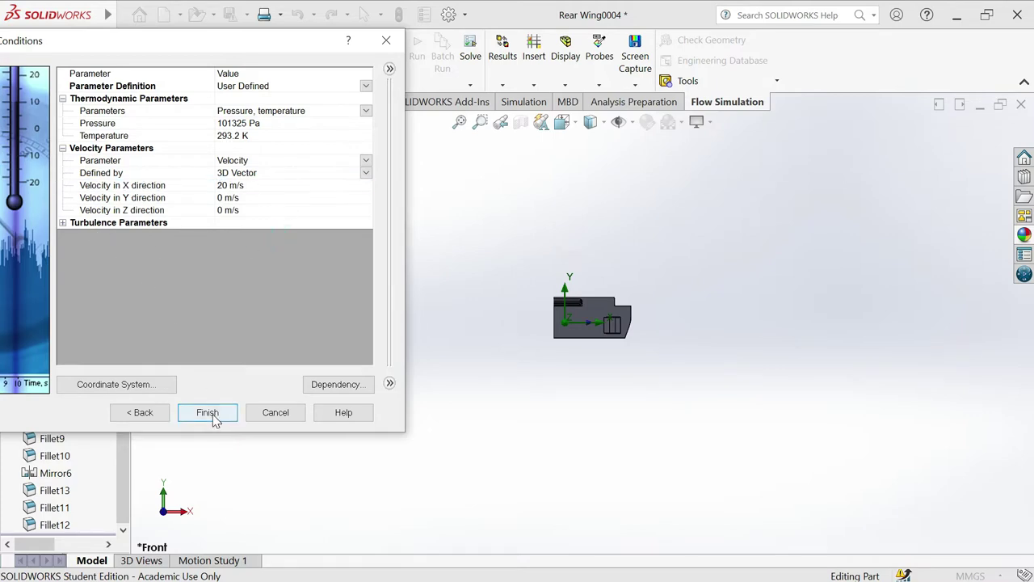
click(213, 413)
- Show the Flow Simulation analysis tree with the Tutorial project's input data
middle_drag(691, 327, 695, 465)
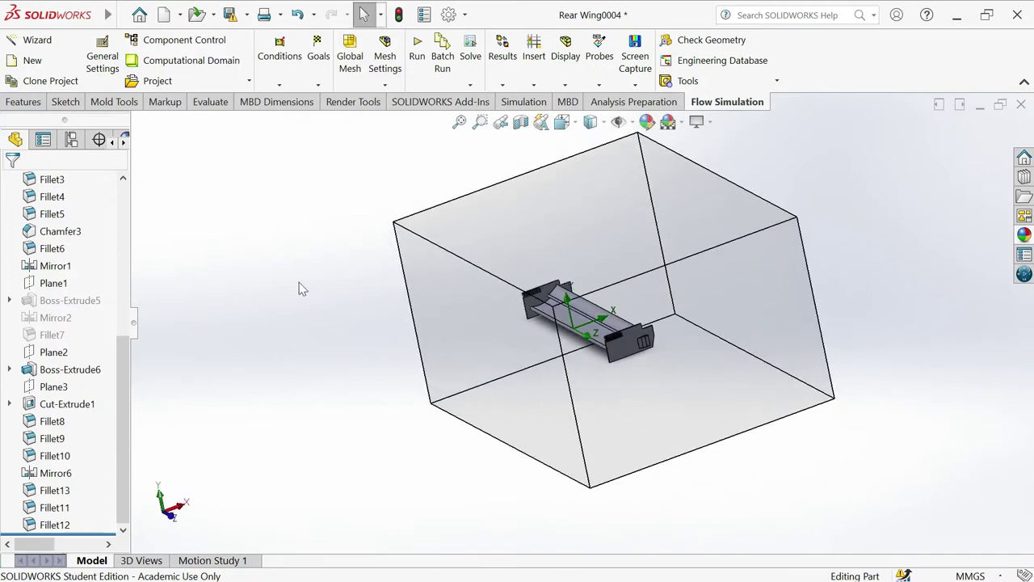
click(124, 142)
click(123, 142)
click(124, 142)
click(74, 140)
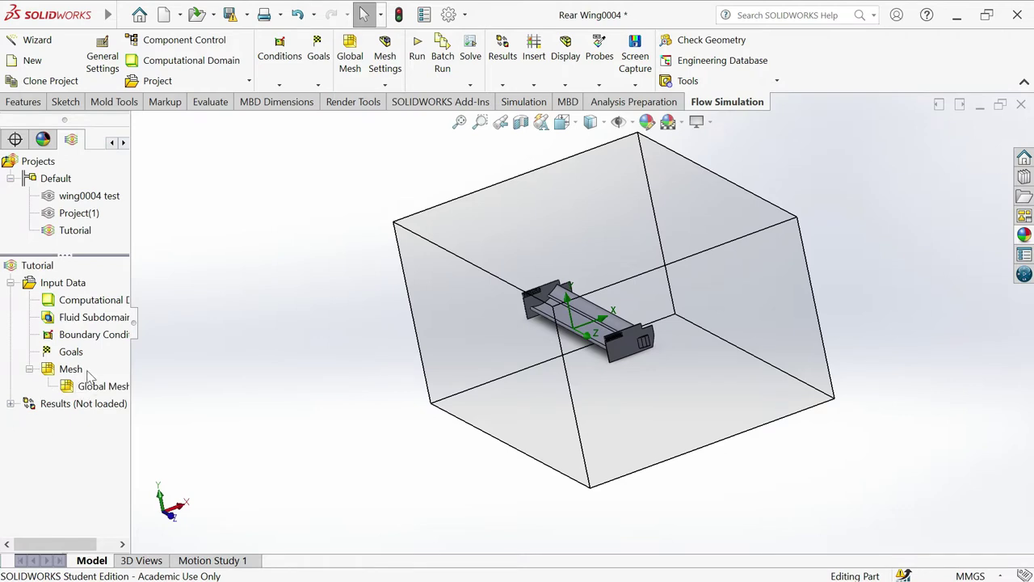
- Edit the computational domain by stretching its X max boundary behind the wing to about 2.3 m
click(95, 300)
right_click(96, 300)
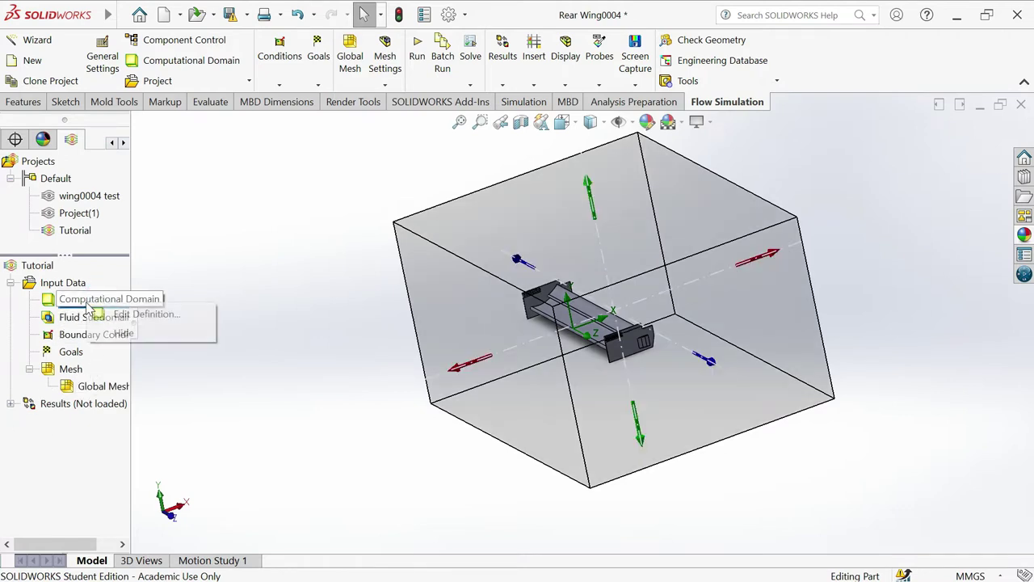
click(149, 315)
middle_drag(451, 432, 428, 446)
drag(800, 281, 897, 234)
middle_drag(774, 370, 808, 323)
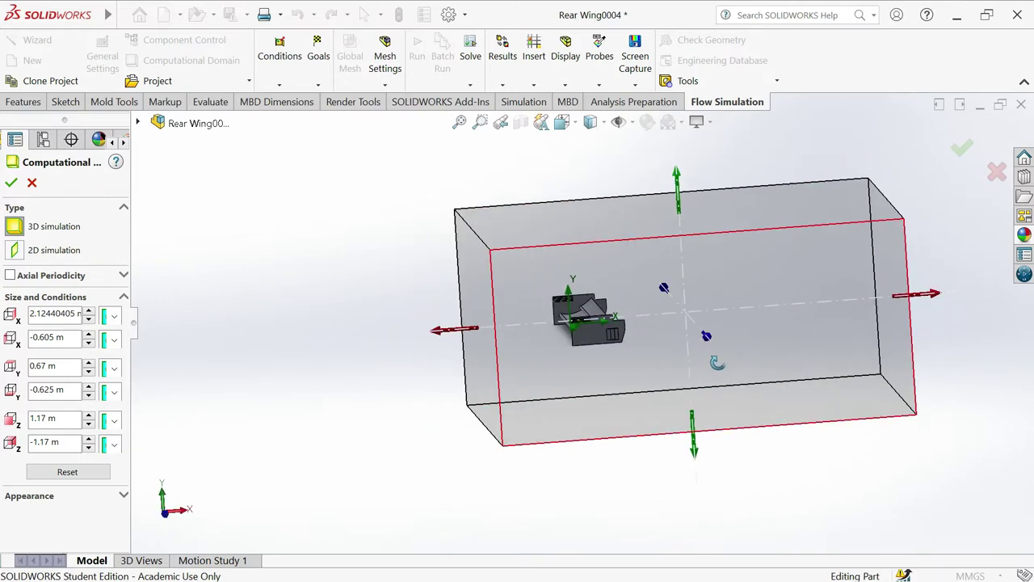
drag(937, 297, 963, 294)
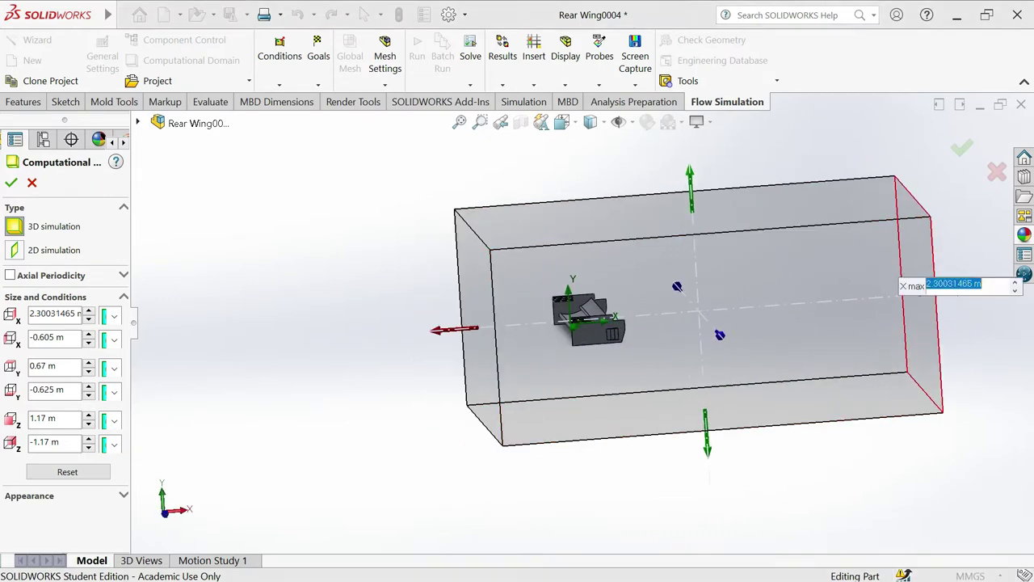
middle_drag(326, 298, 355, 339)
click(965, 148)
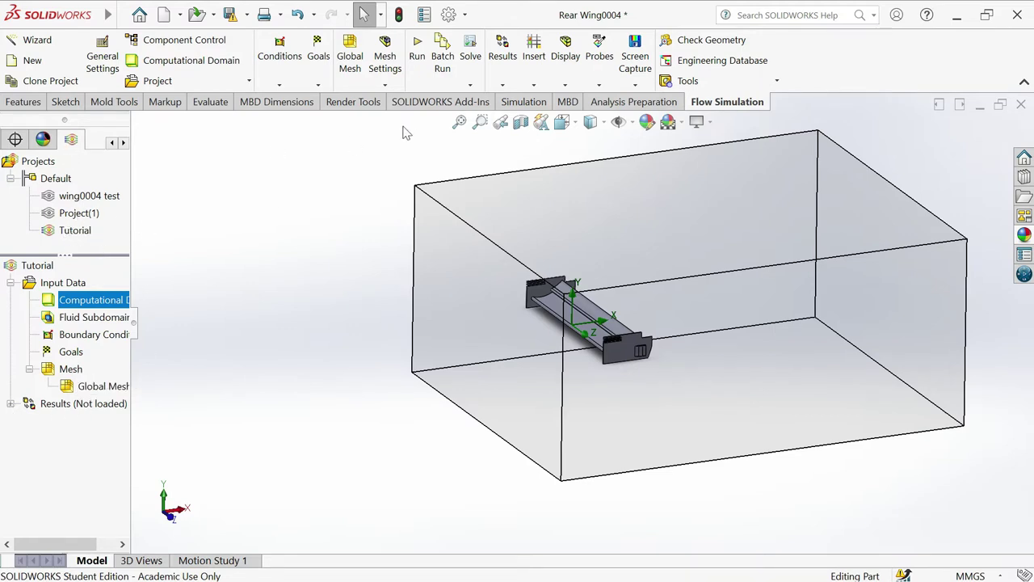
- Insert global goals for Force (X) and Force (Y) in the Tutorial project
middle_drag(520, 290, 543, 311)
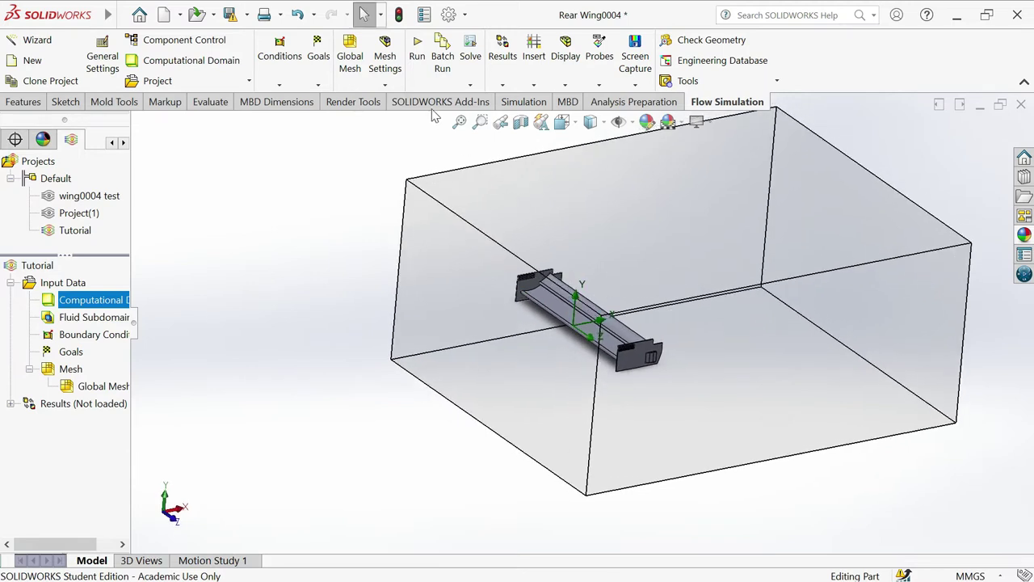
right_click(64, 360)
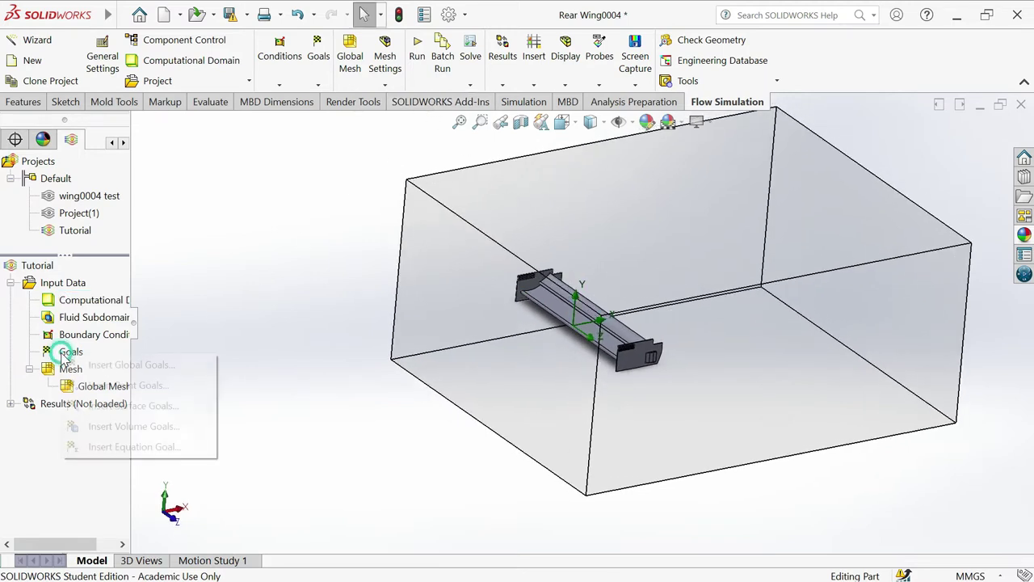
click(85, 363)
scroll(81, 396, down, 6)
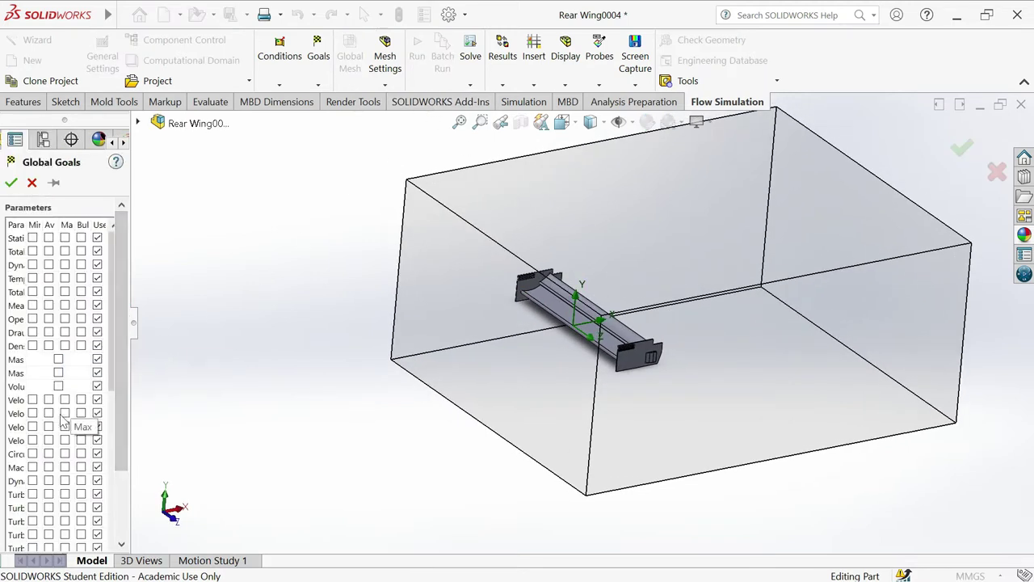
drag(139, 330, 213, 331)
scroll(81, 485, down, 2)
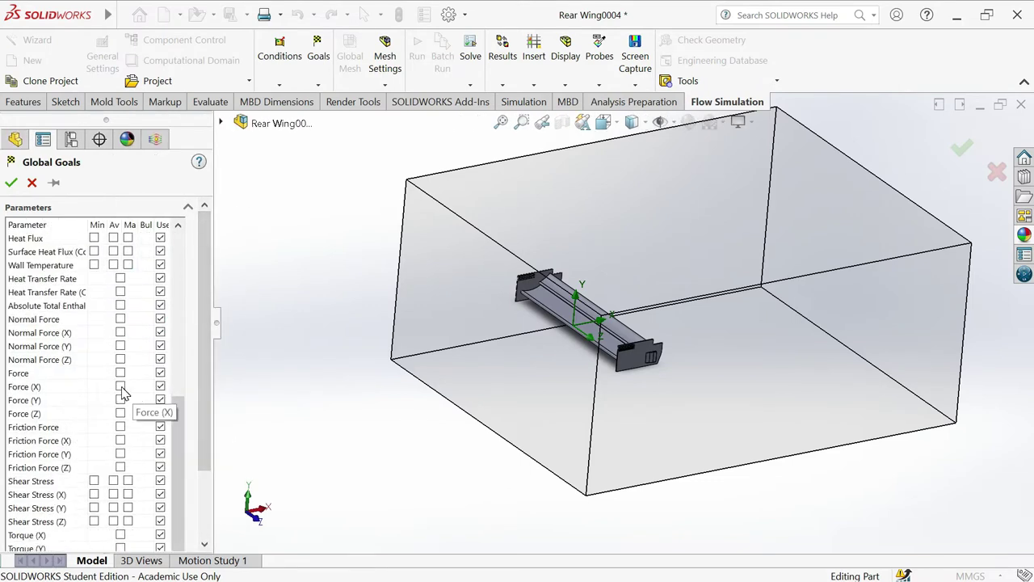
click(120, 388)
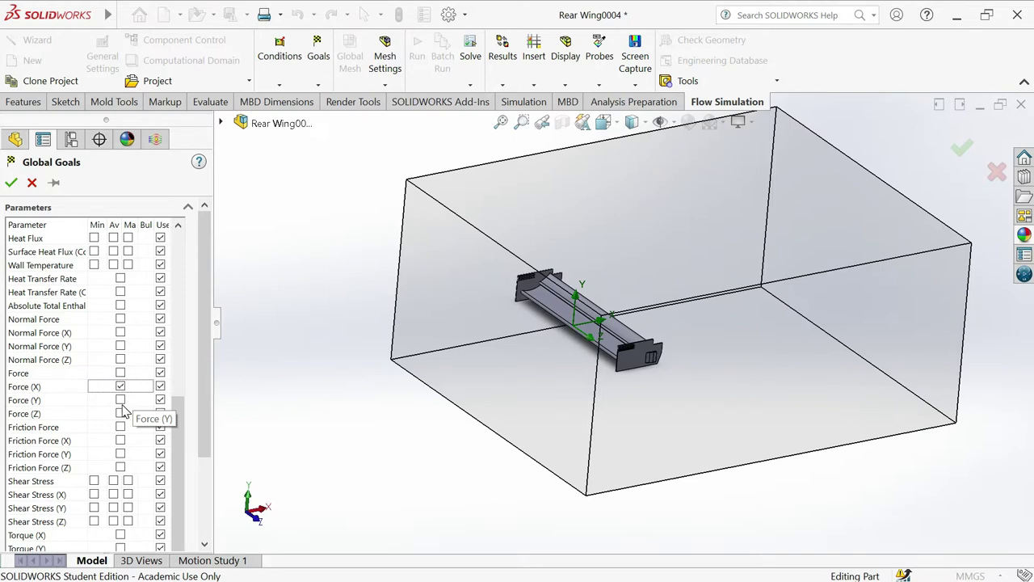
click(120, 400)
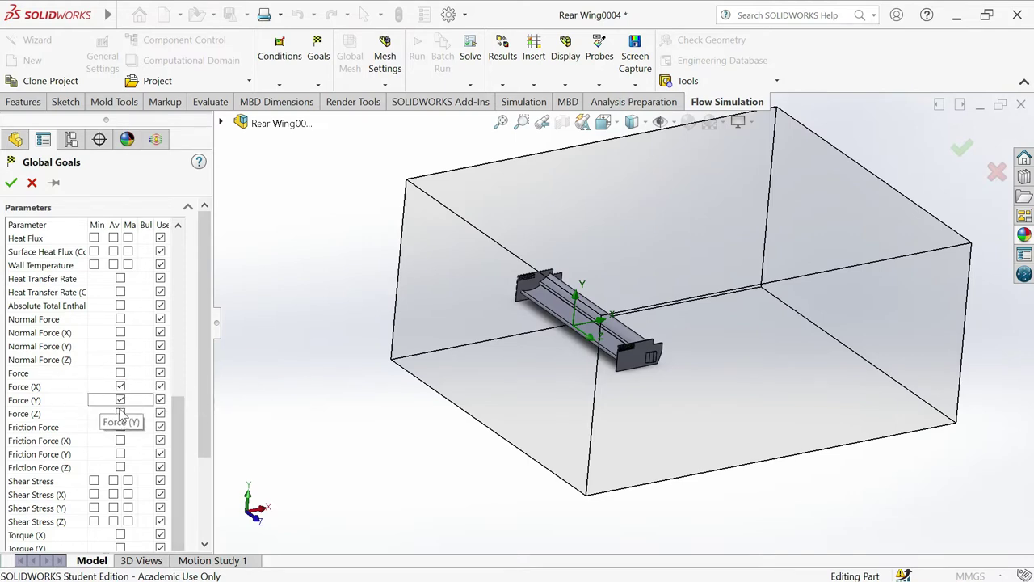
click(12, 182)
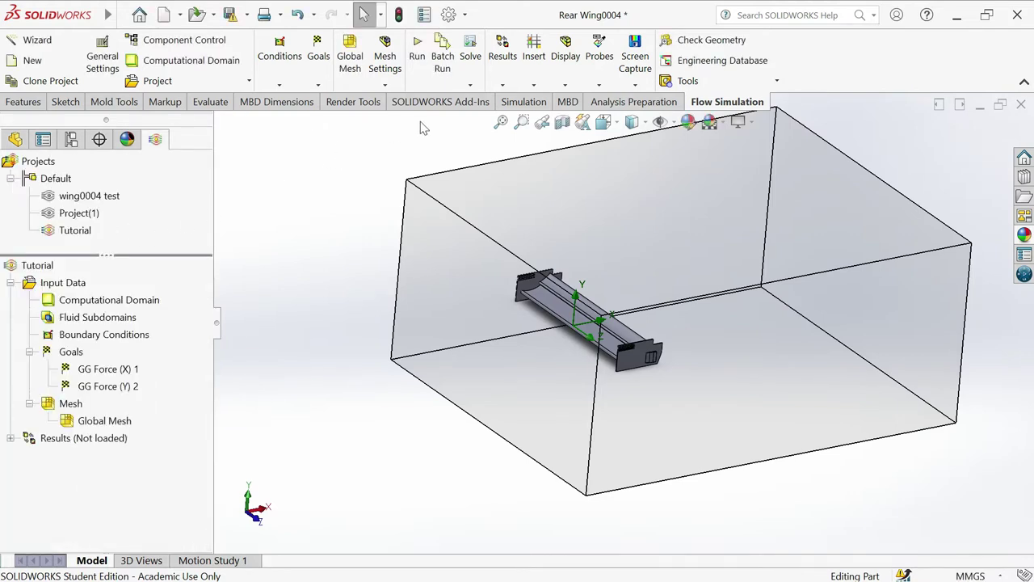
- Run a new calculation of the Tutorial project and maximize the Front Plane pressure preview in the solver
click(419, 58)
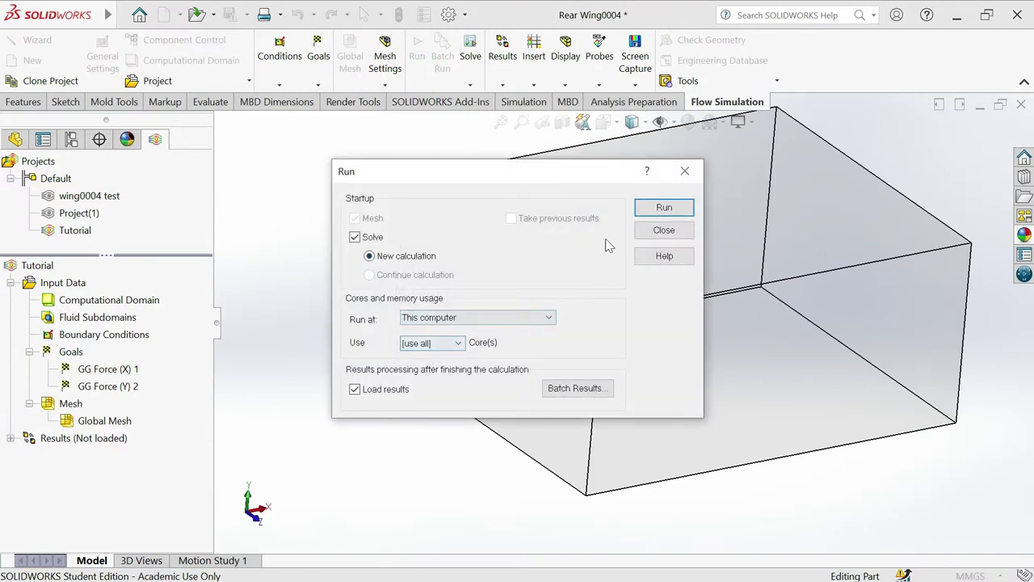
click(669, 207)
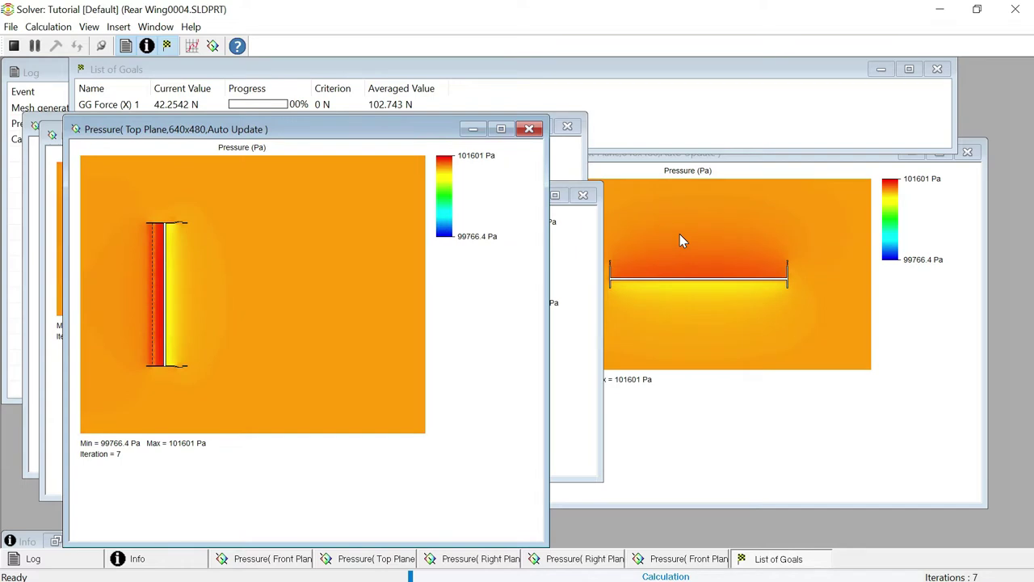
click(584, 254)
drag(387, 195, 643, 201)
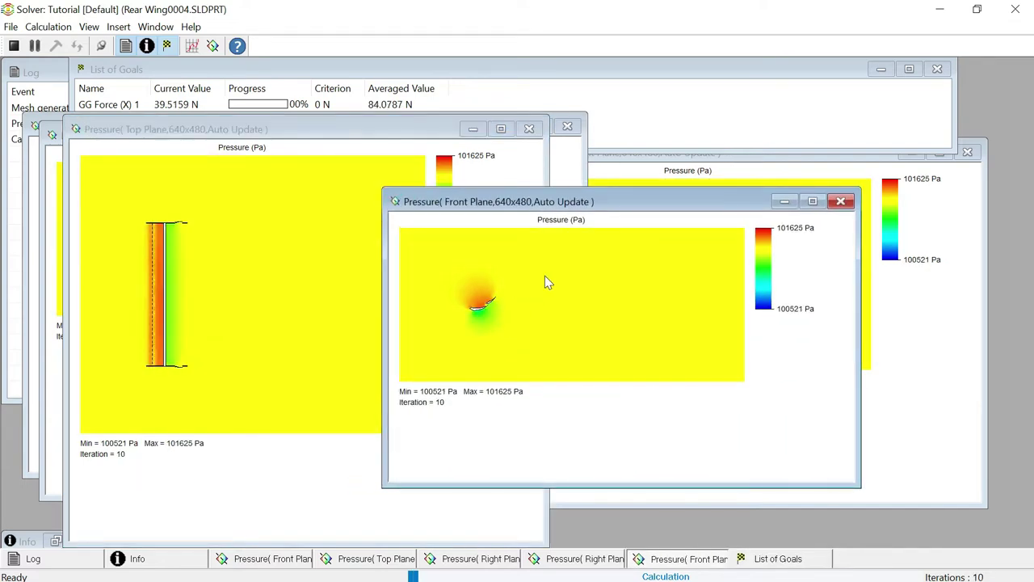
click(814, 202)
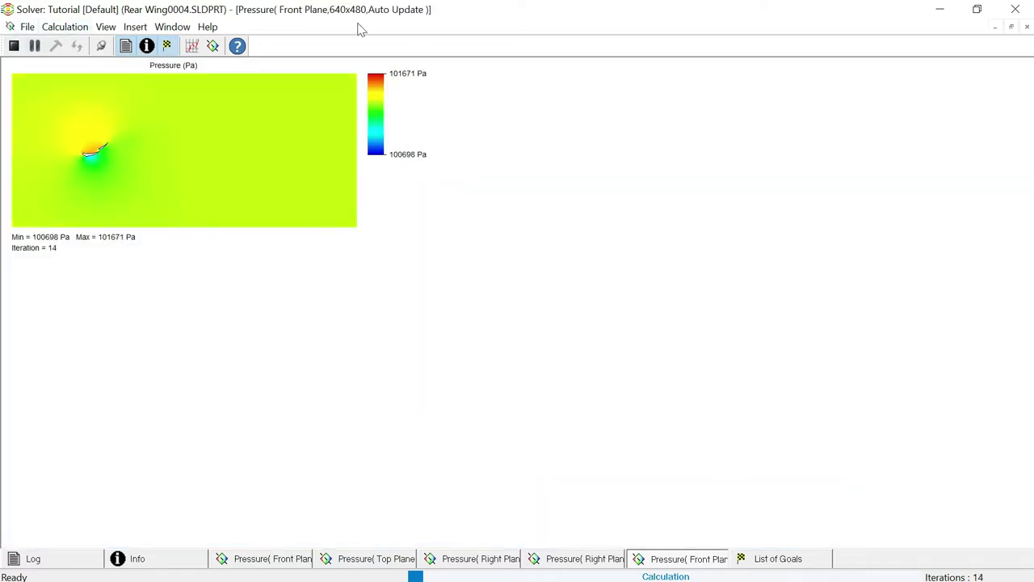
- Restore the solver window to a smaller size and examine the pressure previews on the Right, Top and Front planes
click(978, 9)
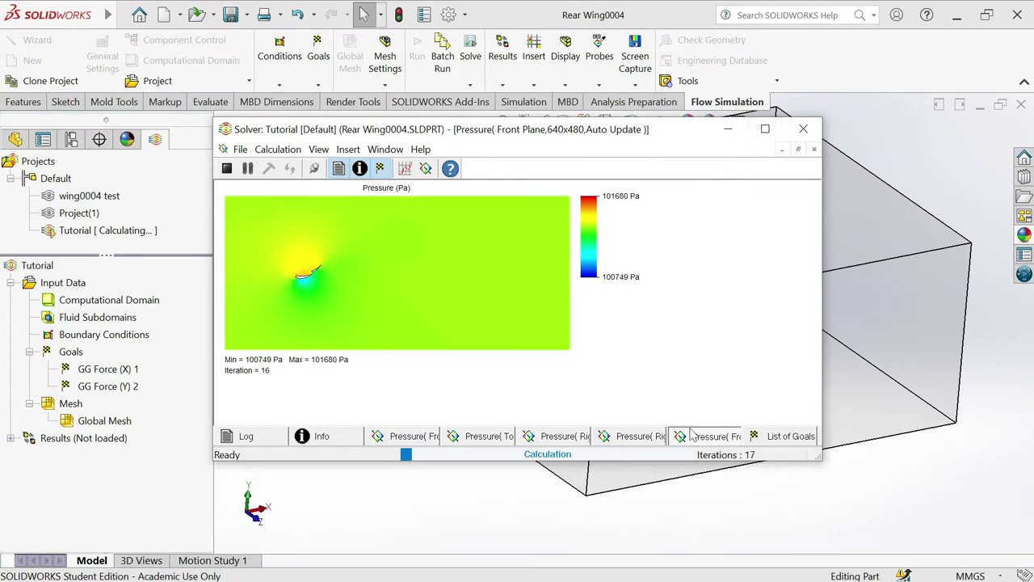
click(638, 437)
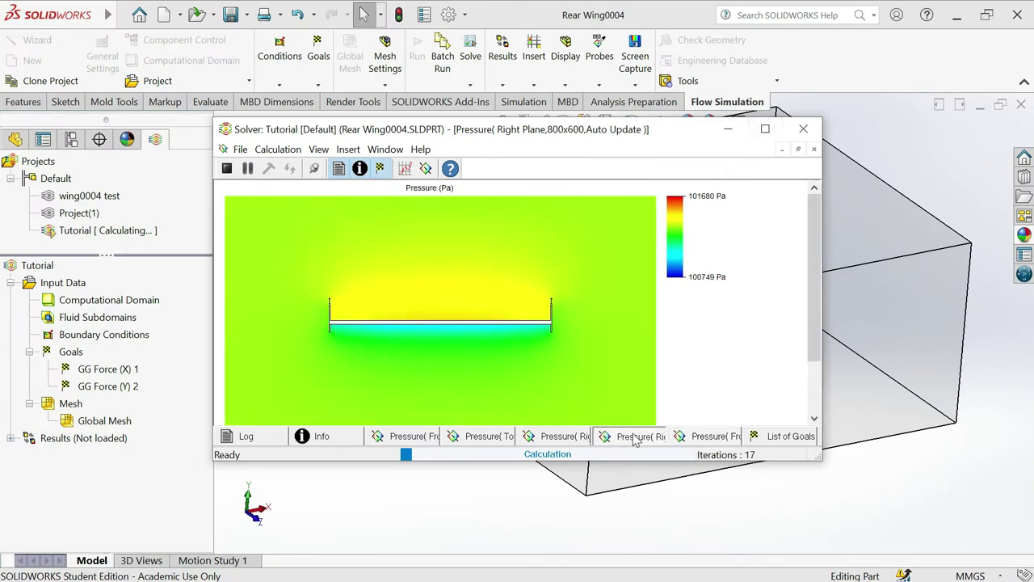
click(560, 437)
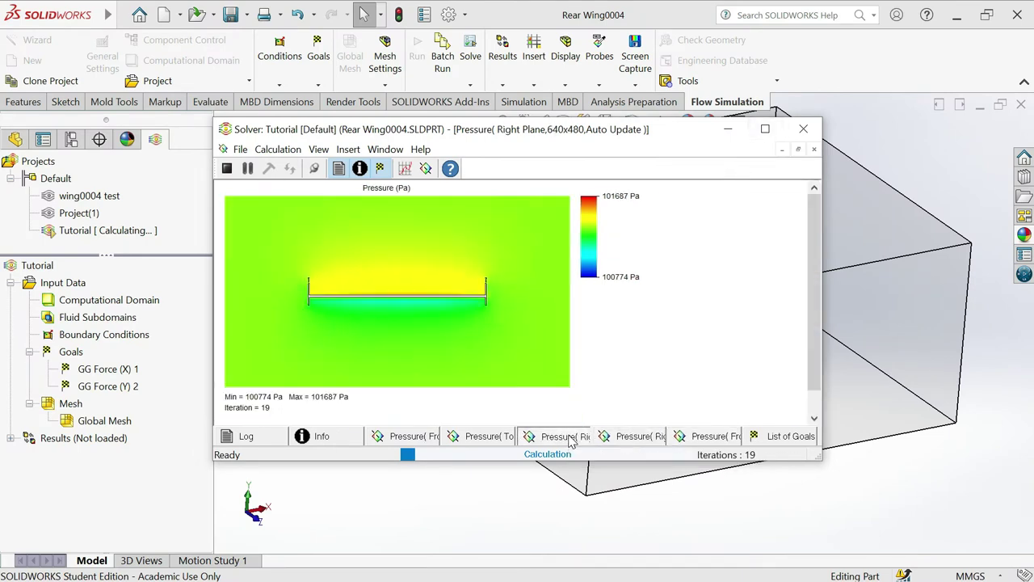
click(474, 442)
click(408, 441)
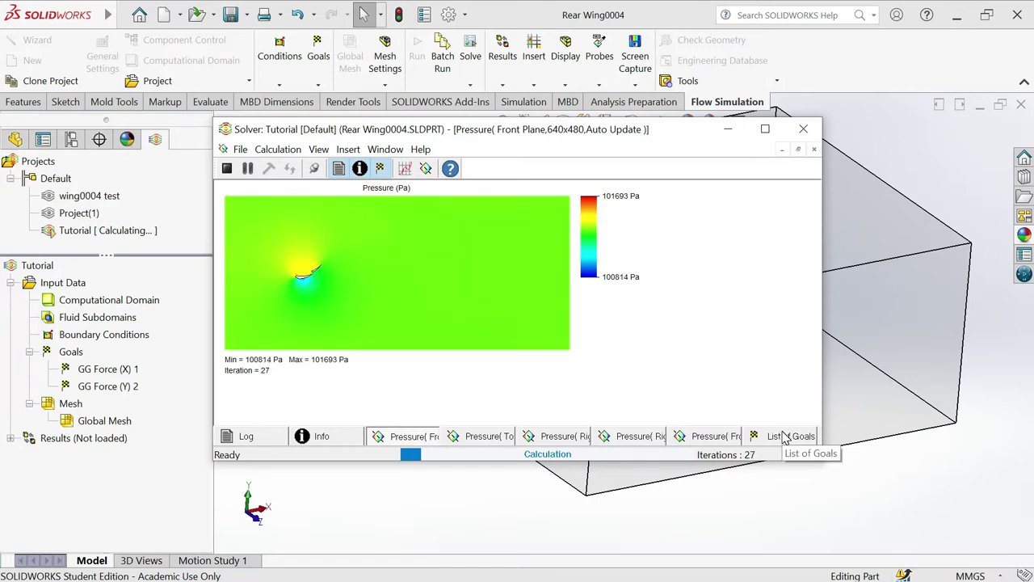
- Check the solver's values for the Force (X) and Force (Y) goals, and return to the Front Plane pressure preview
click(783, 437)
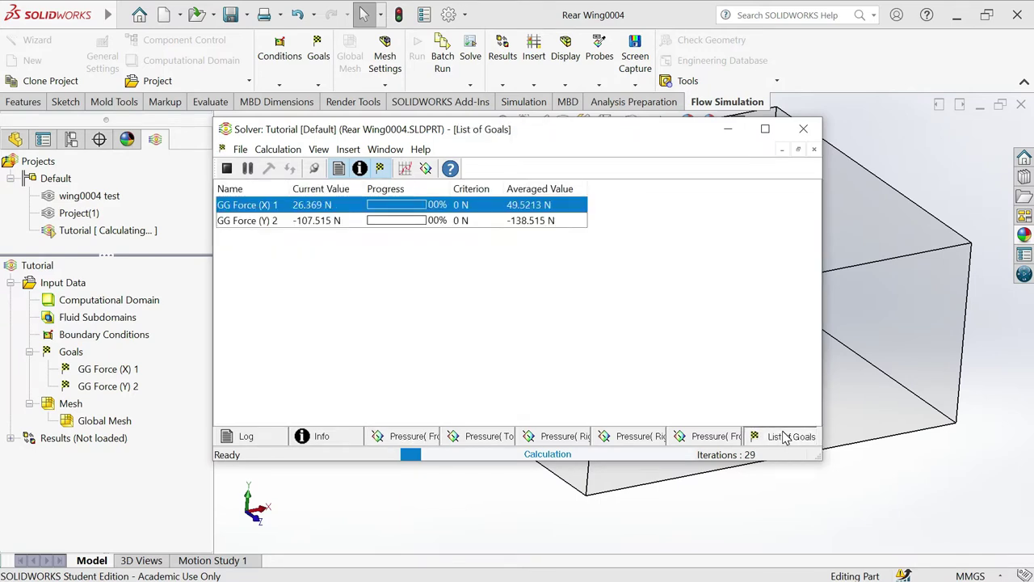
click(296, 237)
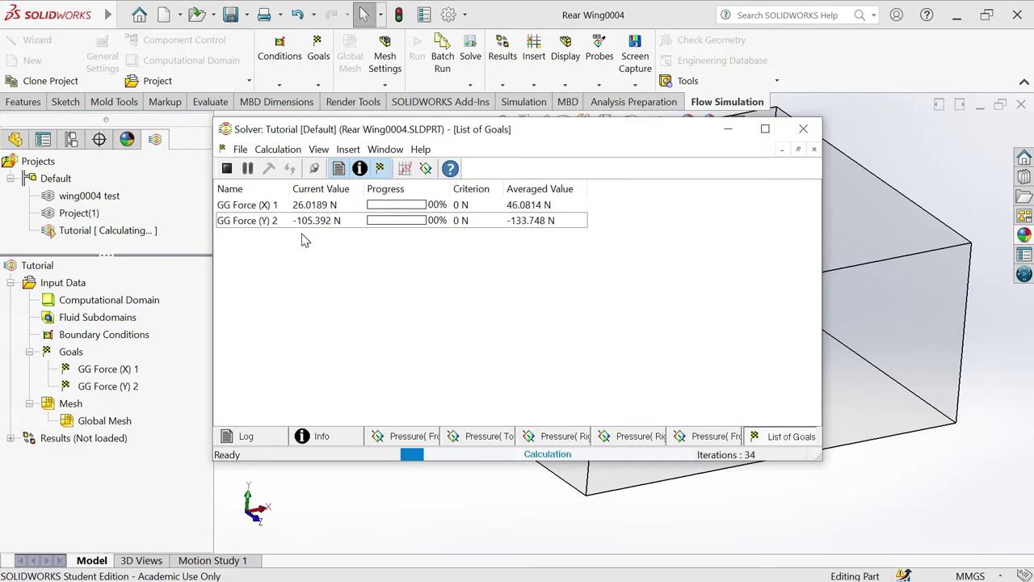
click(401, 440)
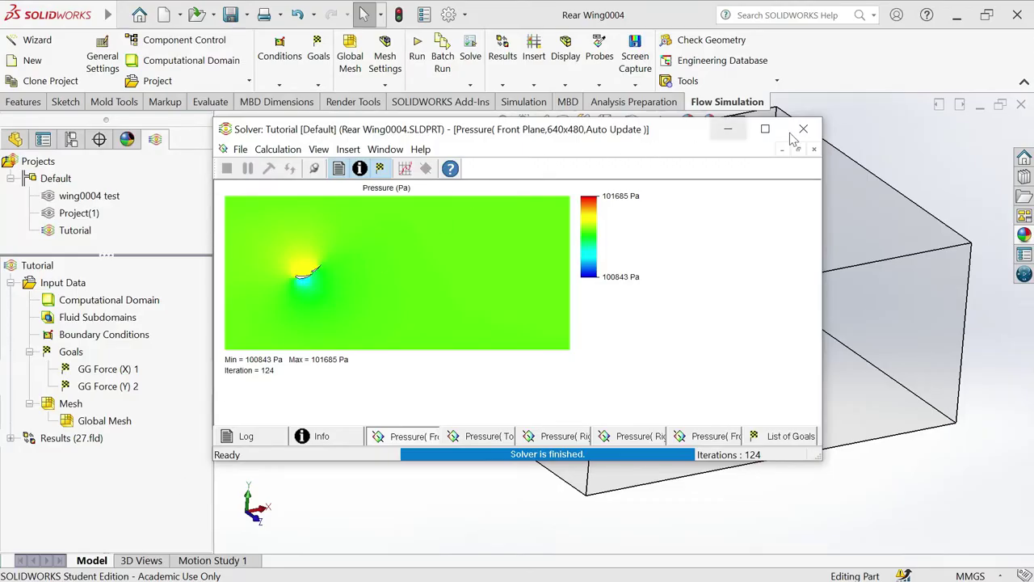
- Close the finished solver and hide the computational domain box around the wing
click(802, 131)
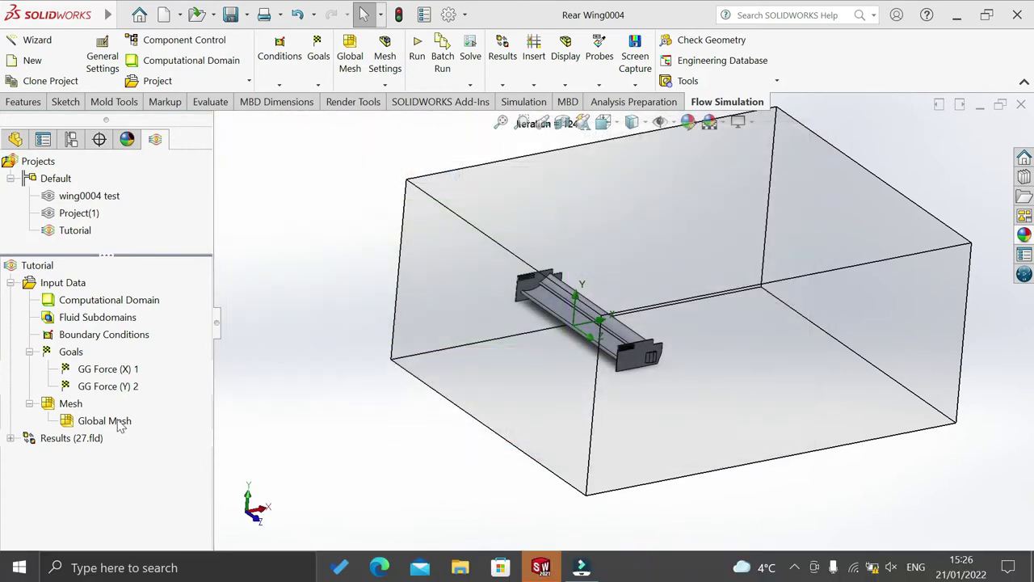
click(11, 439)
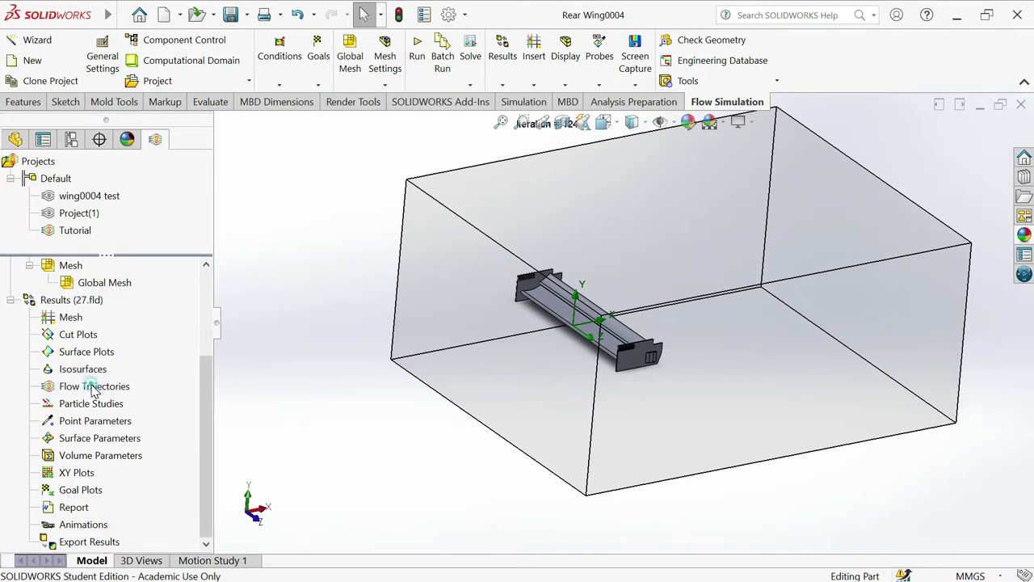
scroll(91, 297, up, 3)
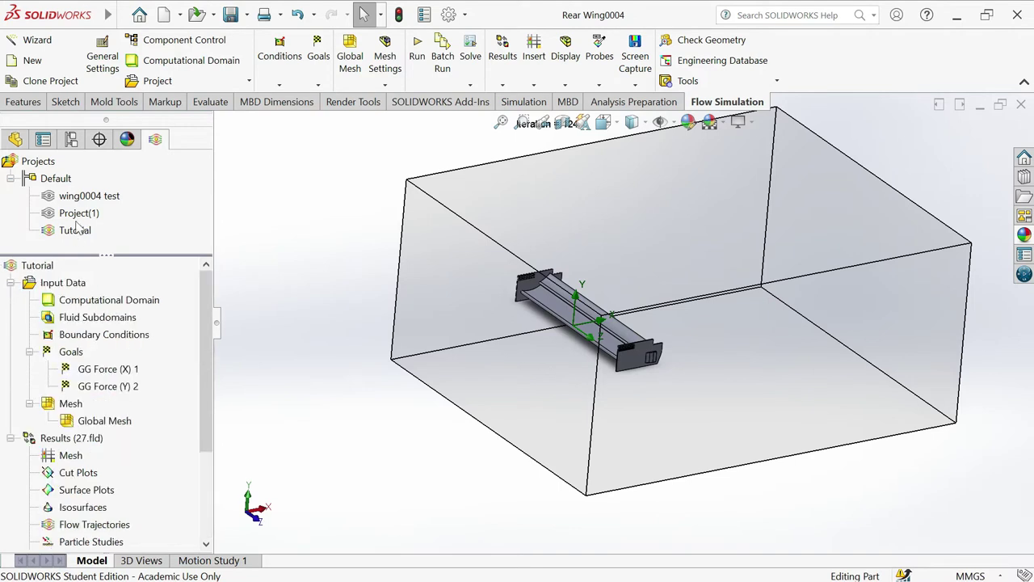
right_click(80, 303)
click(139, 334)
- Insert flow trajectories in the results, with the wing's solid body Fillet12 as their starting-point reference
scroll(96, 391, down, 2)
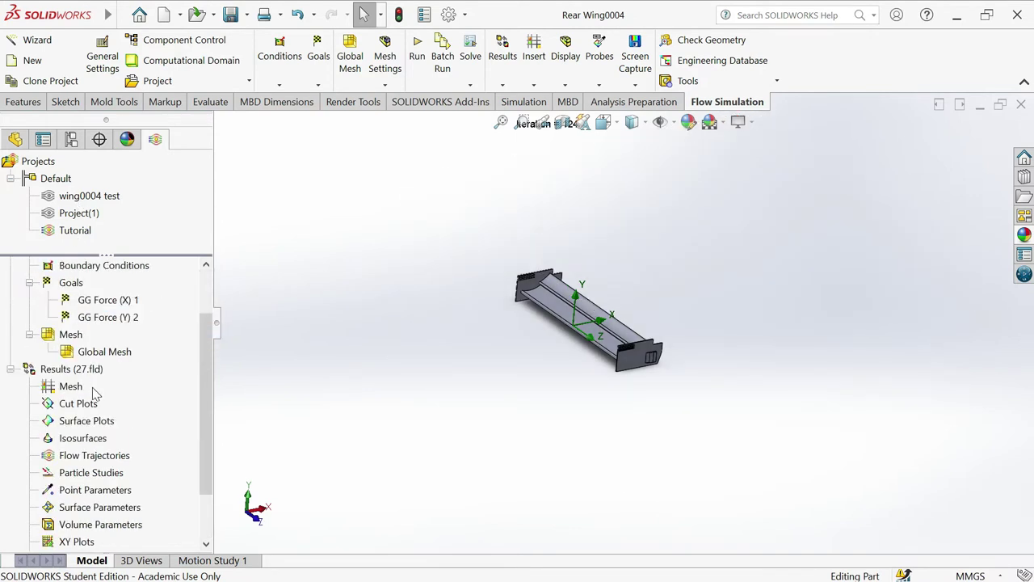
scroll(94, 391, down, 2)
click(133, 398)
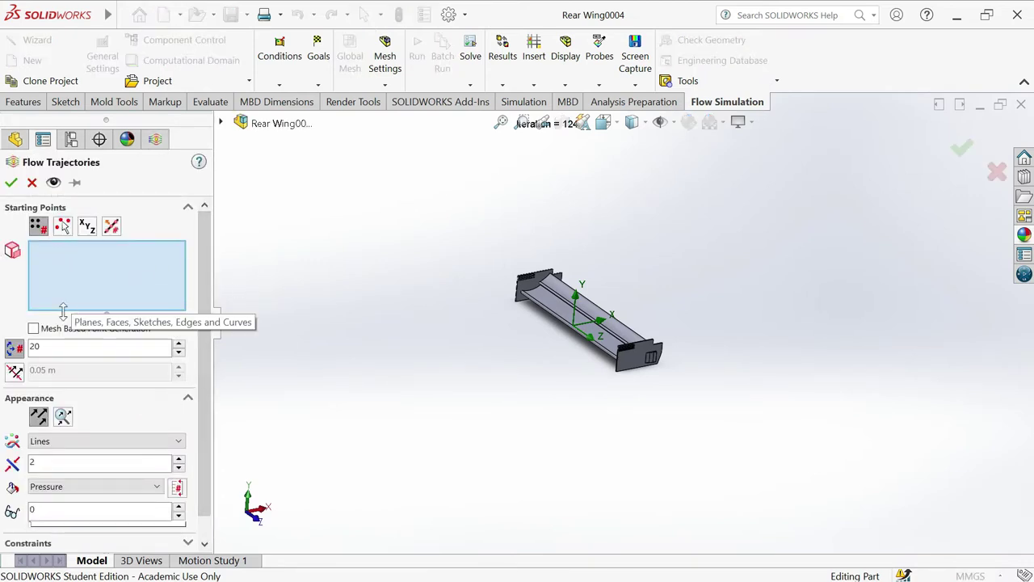
click(71, 440)
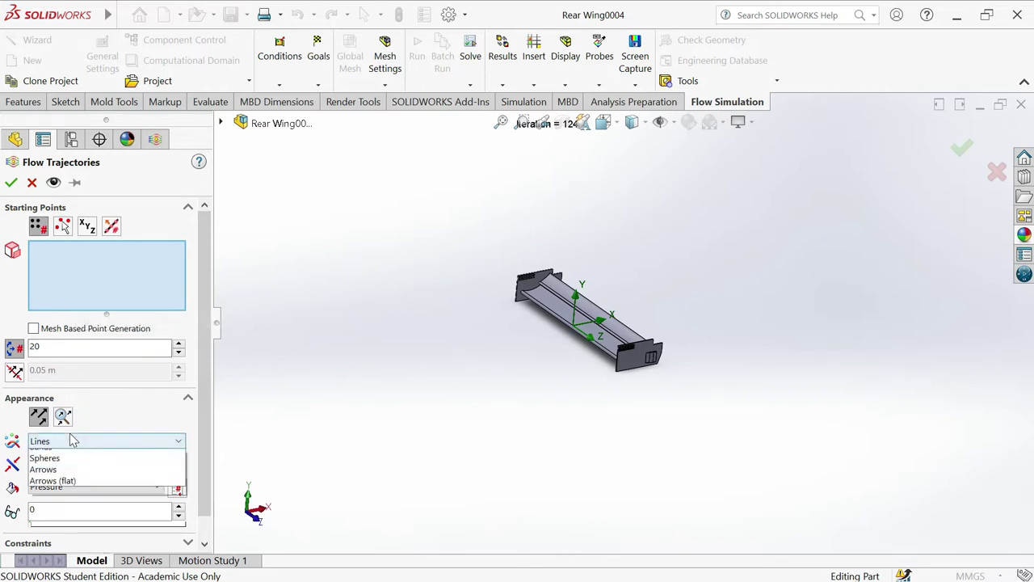
click(71, 440)
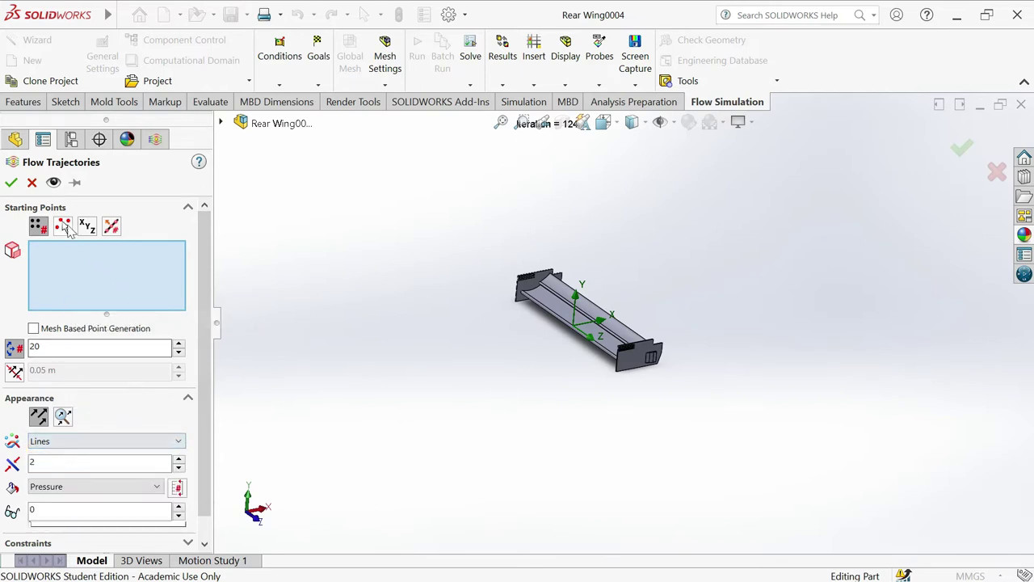
click(221, 122)
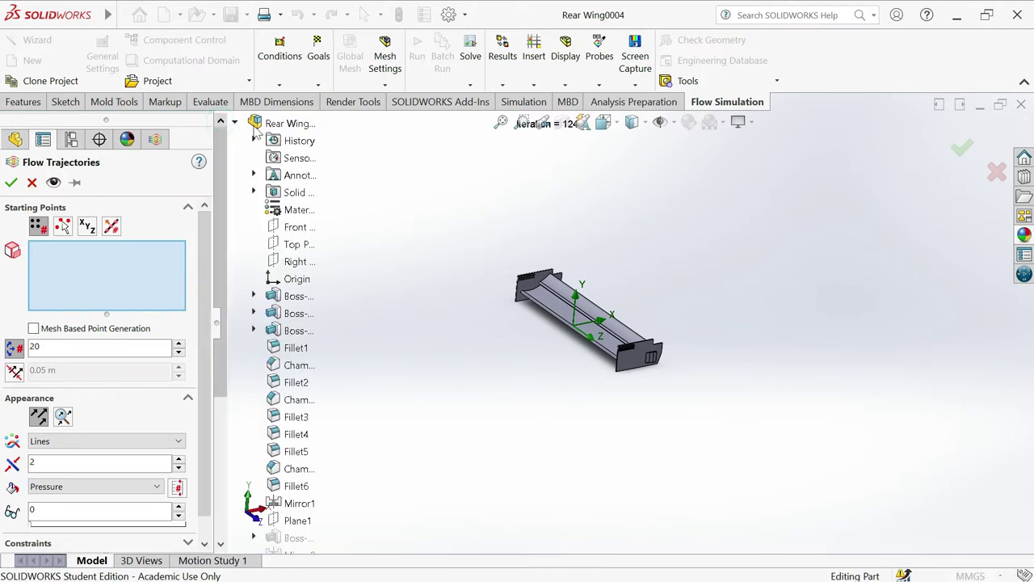
click(253, 192)
click(313, 209)
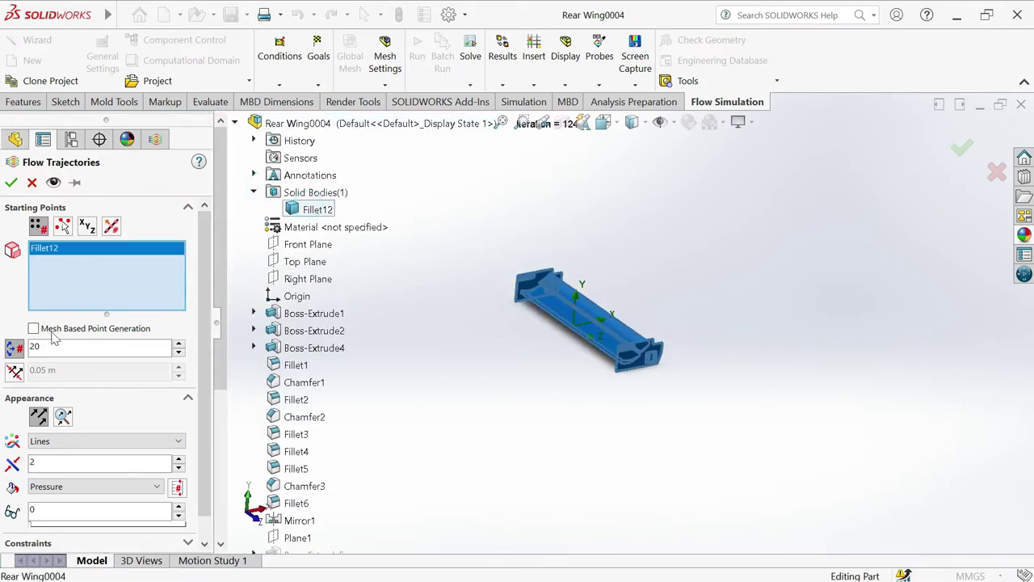
- Set the trajectory lines to width 1, colour them by Velocity (X), and generate them around the wing
click(90, 442)
click(93, 443)
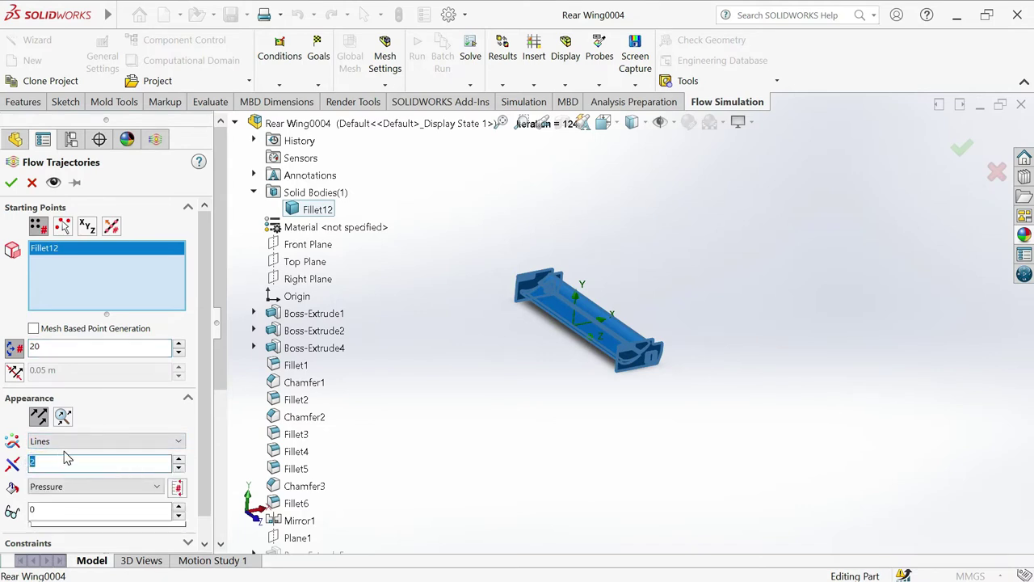
click(95, 484)
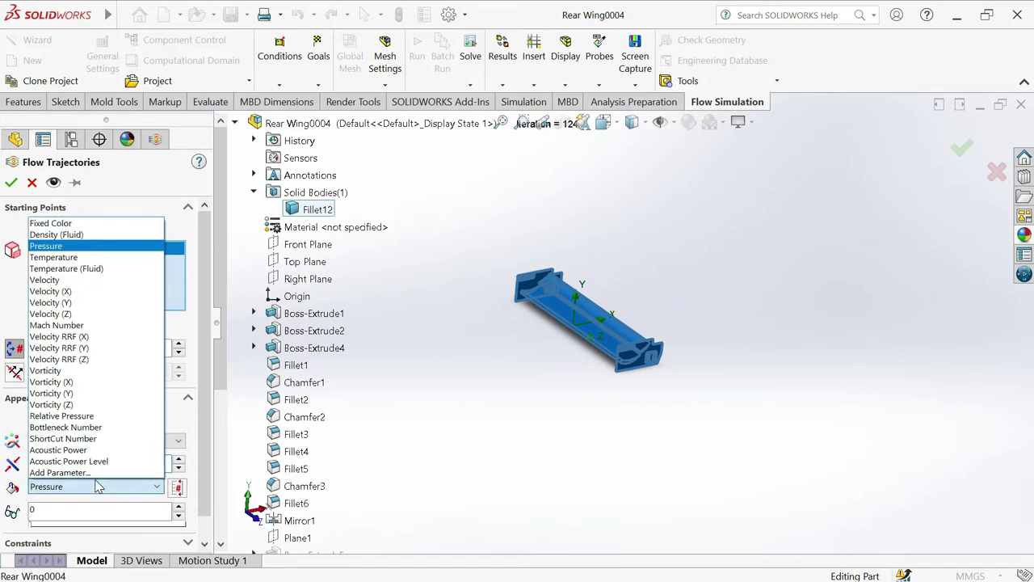
click(65, 248)
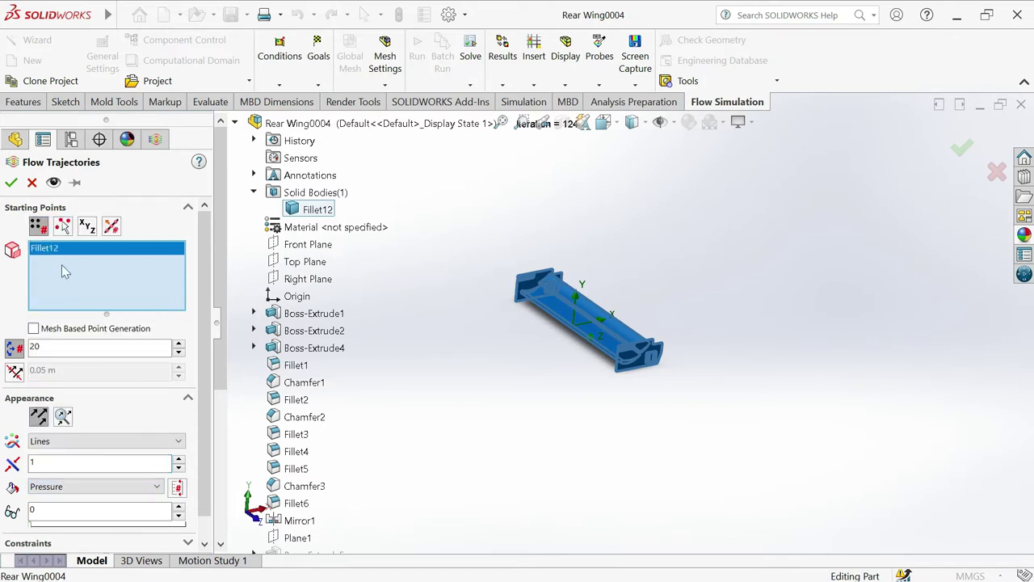
click(73, 490)
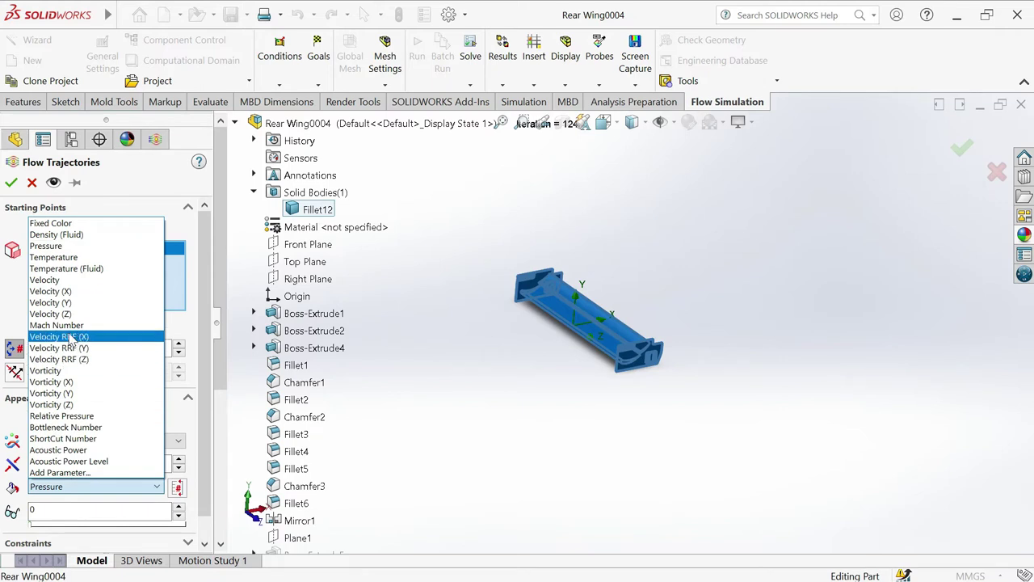
click(96, 293)
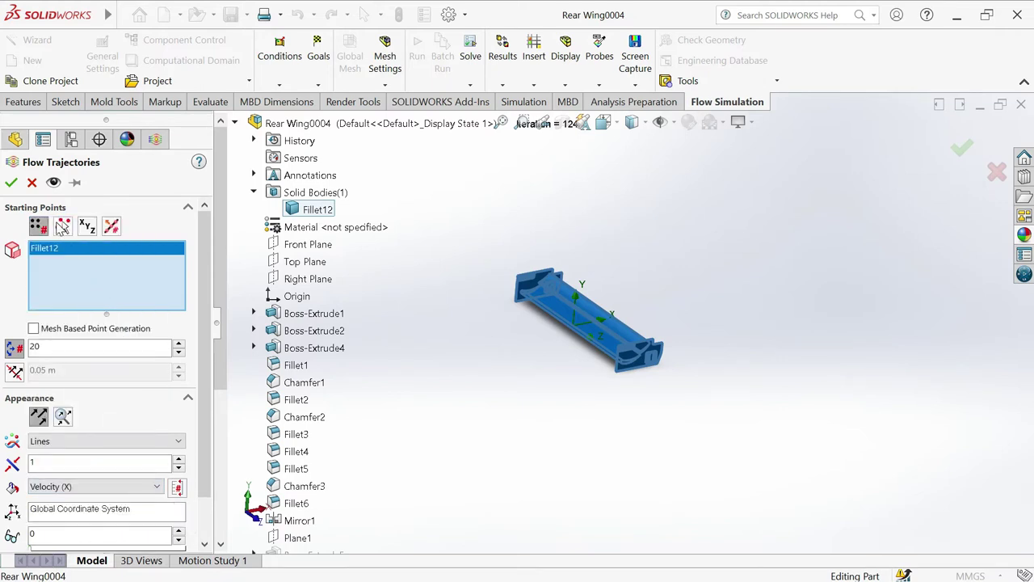
scroll(73, 534, down, 2)
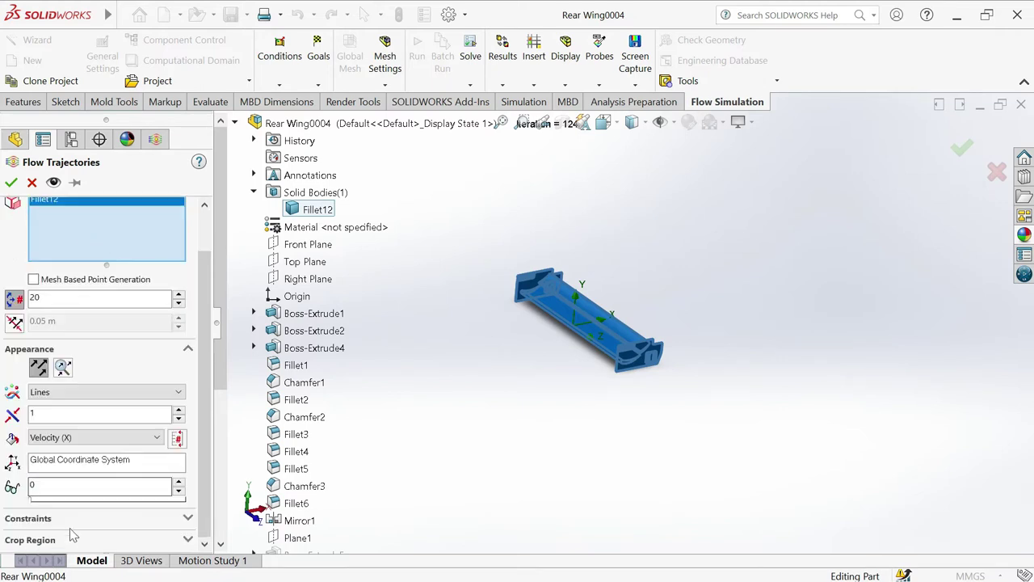
click(11, 183)
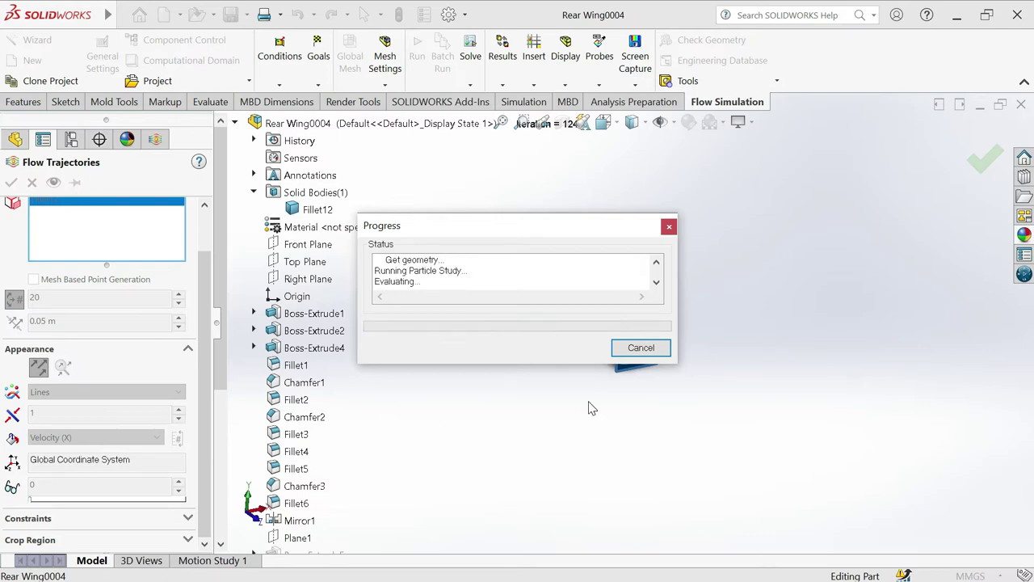
middle_drag(635, 412, 443, 339)
middle_drag(628, 321, 652, 335)
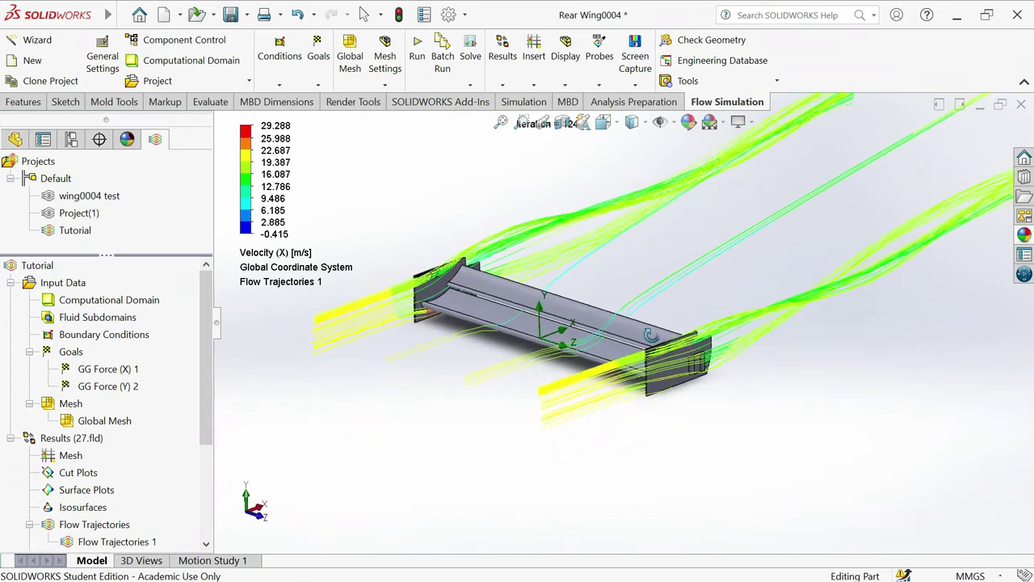
- Hide the flow trajectories around the wing
scroll(81, 483, down, 3)
right_click(119, 404)
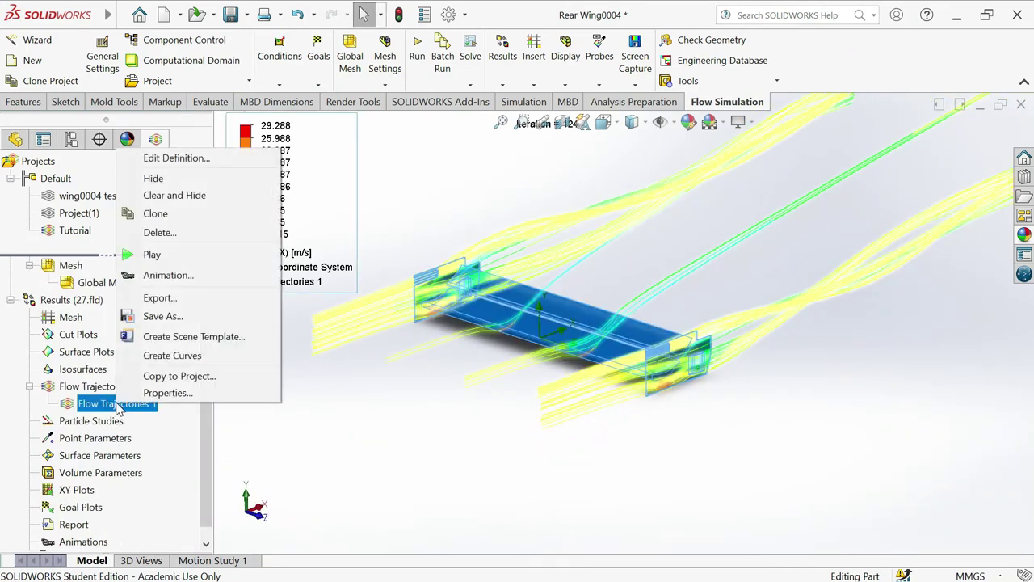
click(170, 179)
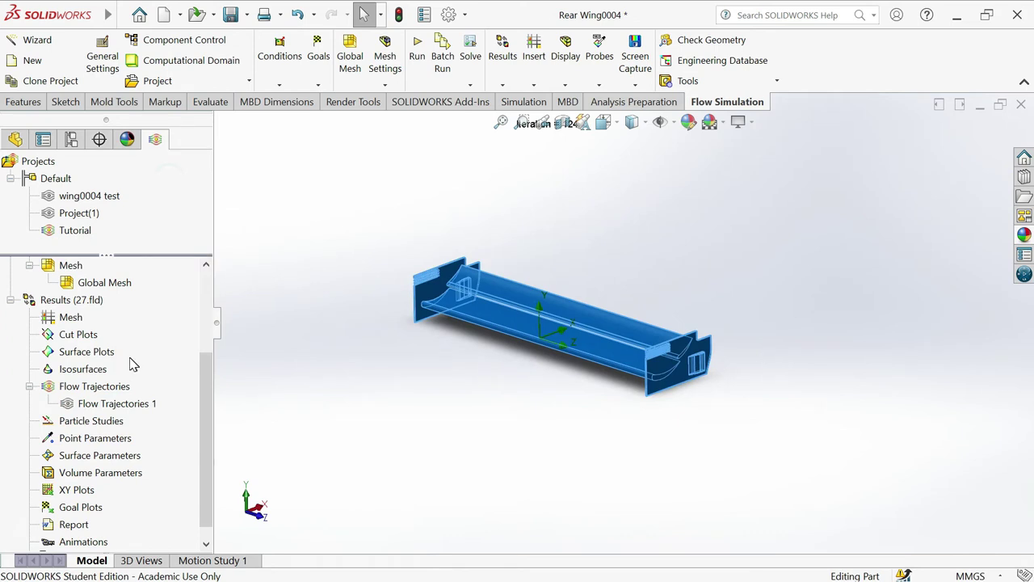
- Insert an isosurface in the results defined by the Pressure parameter, keeping its appearance coloured by Velocity (X)
right_click(85, 370)
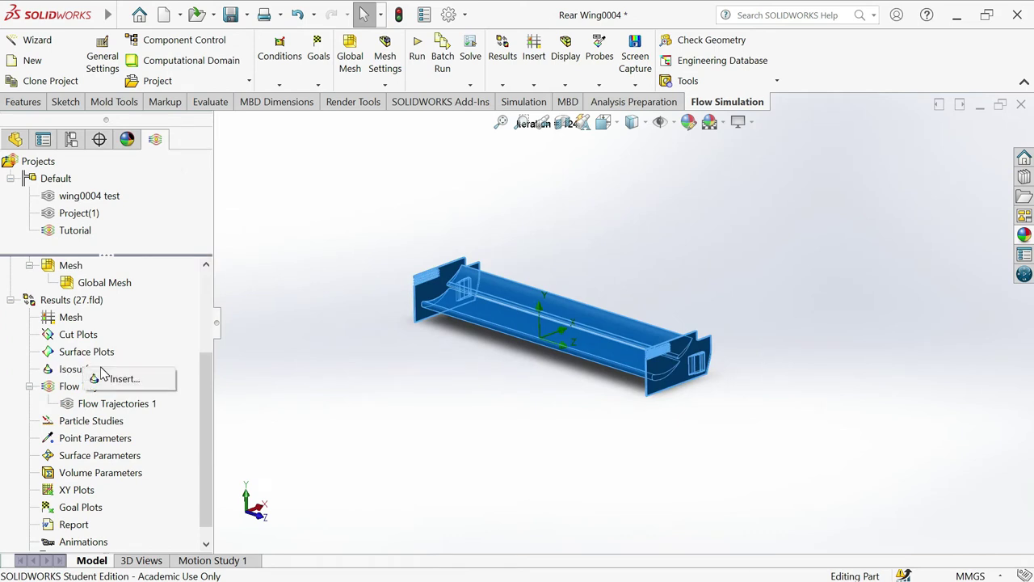
click(121, 378)
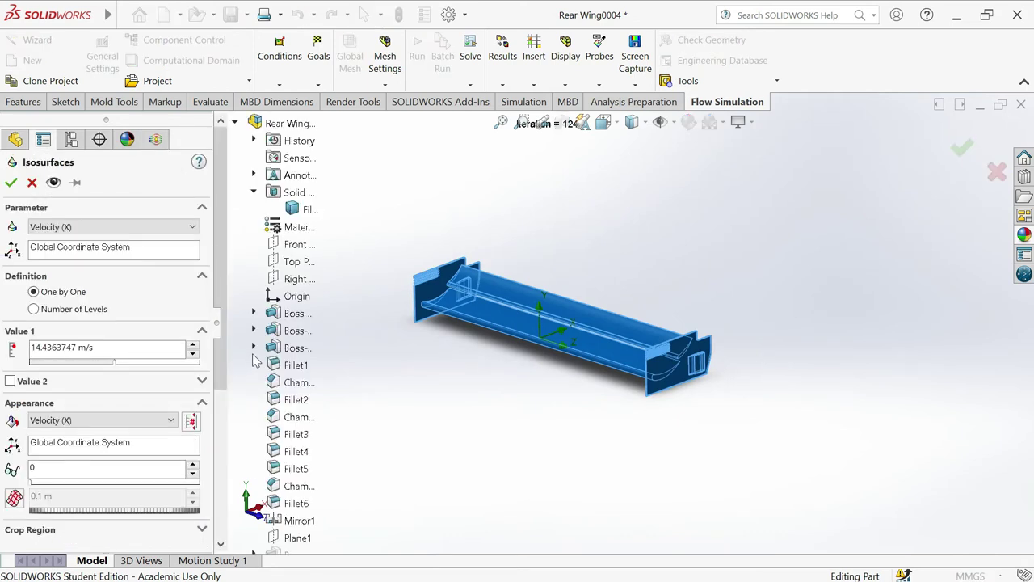
click(111, 230)
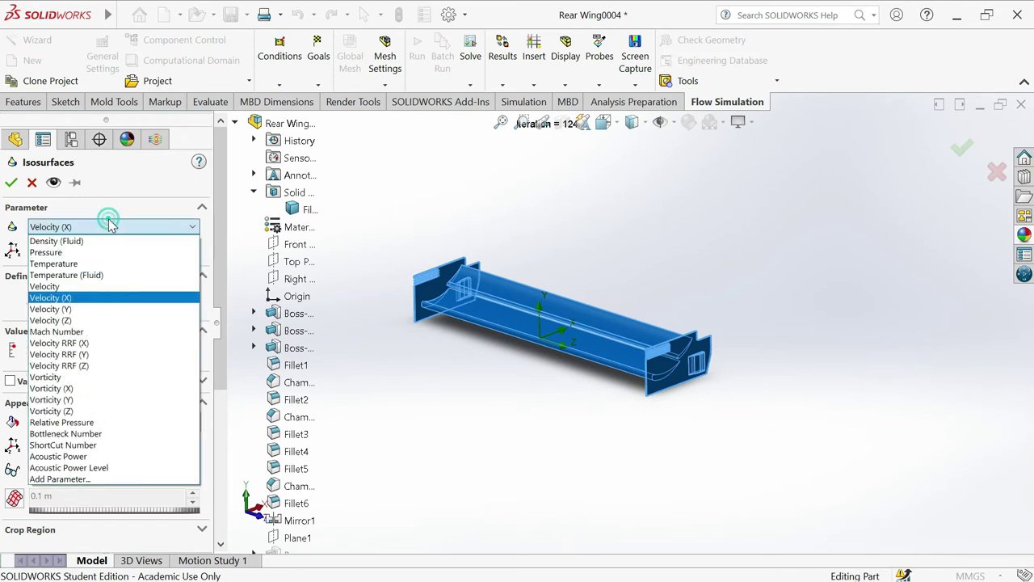
click(81, 251)
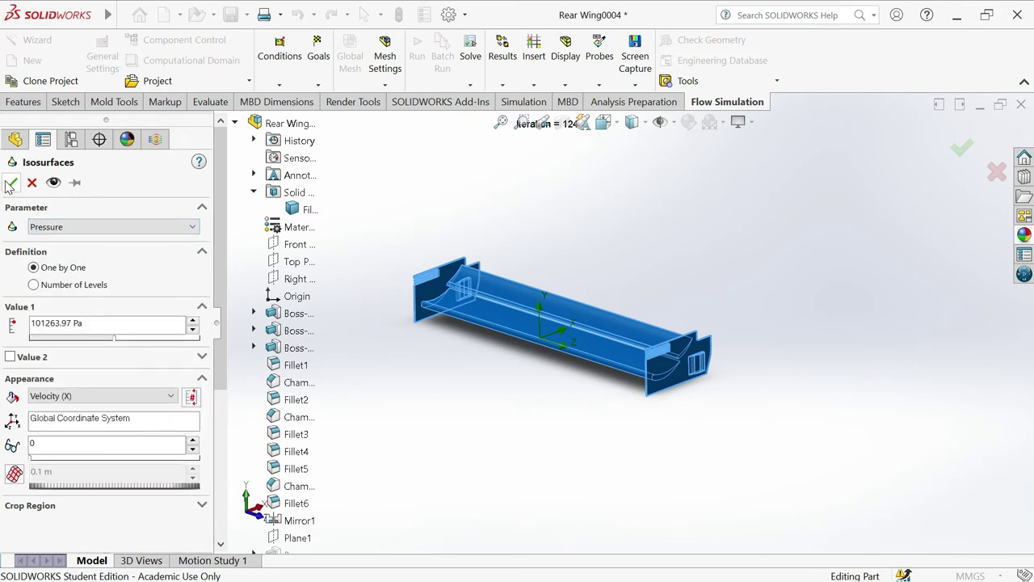
middle_drag(488, 395, 588, 443)
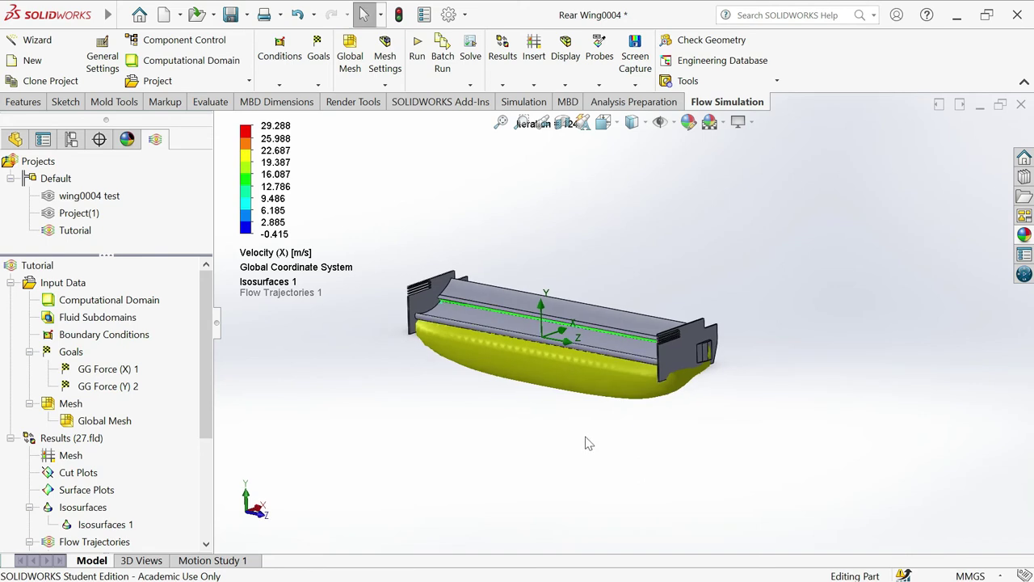
- Hide the pressure isosurface around the wing
scroll(106, 468, down, 2)
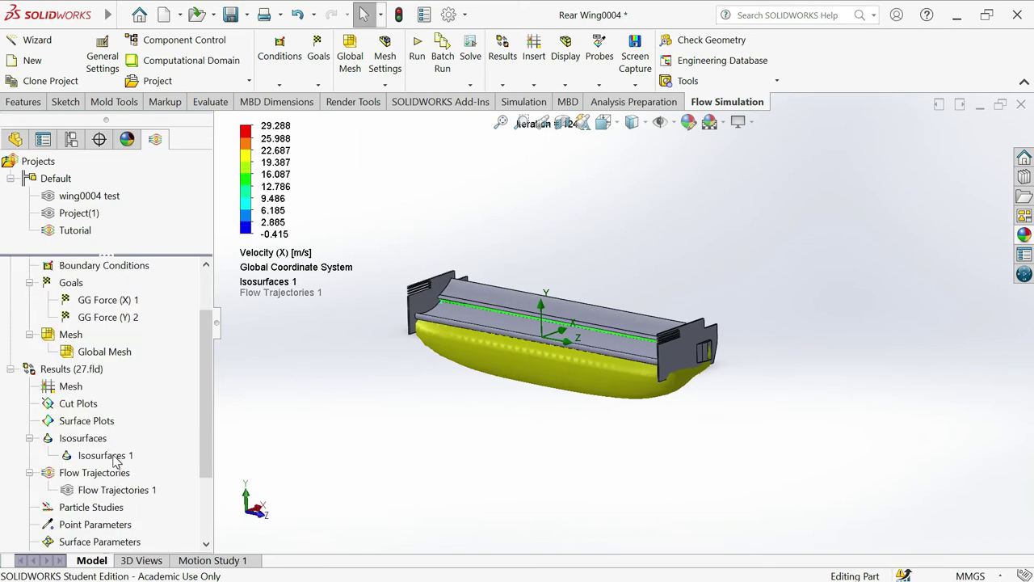
right_click(115, 459)
click(167, 284)
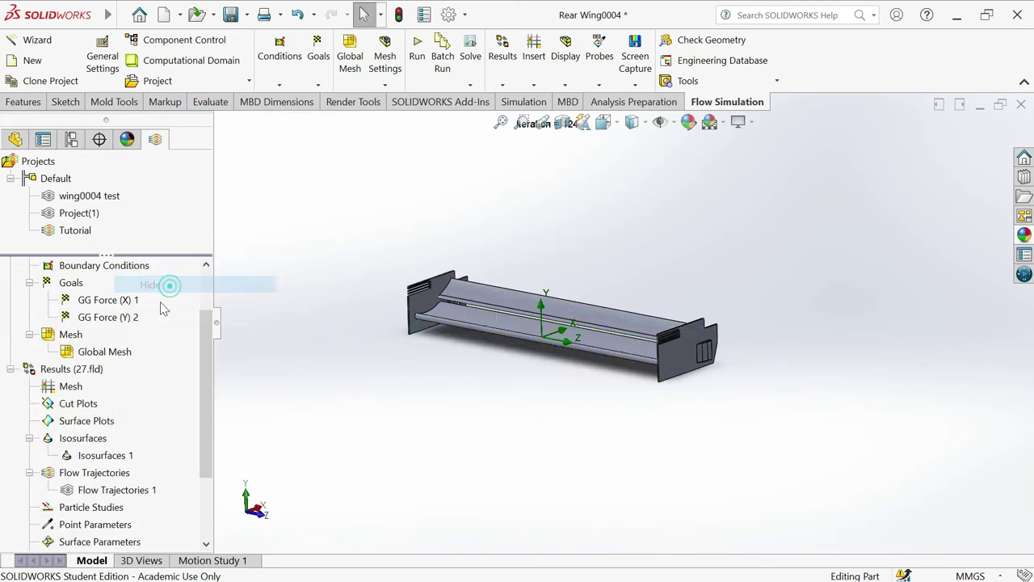
- Insert a surface plot on the wing's solid body Fillet12 with its contours showing Pressure, and inspect the wing
scroll(137, 412, down, 2)
right_click(81, 359)
click(128, 365)
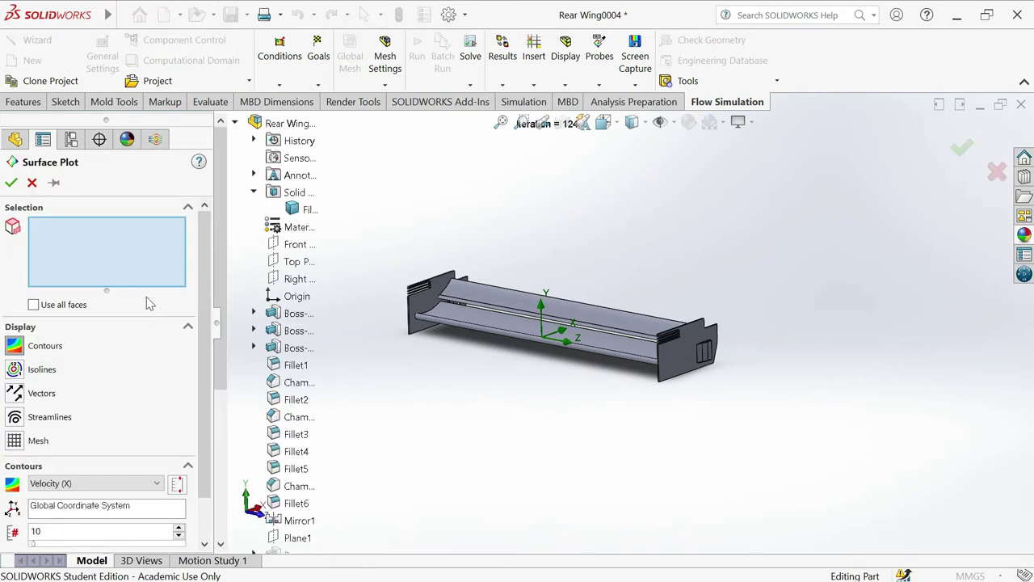
click(310, 209)
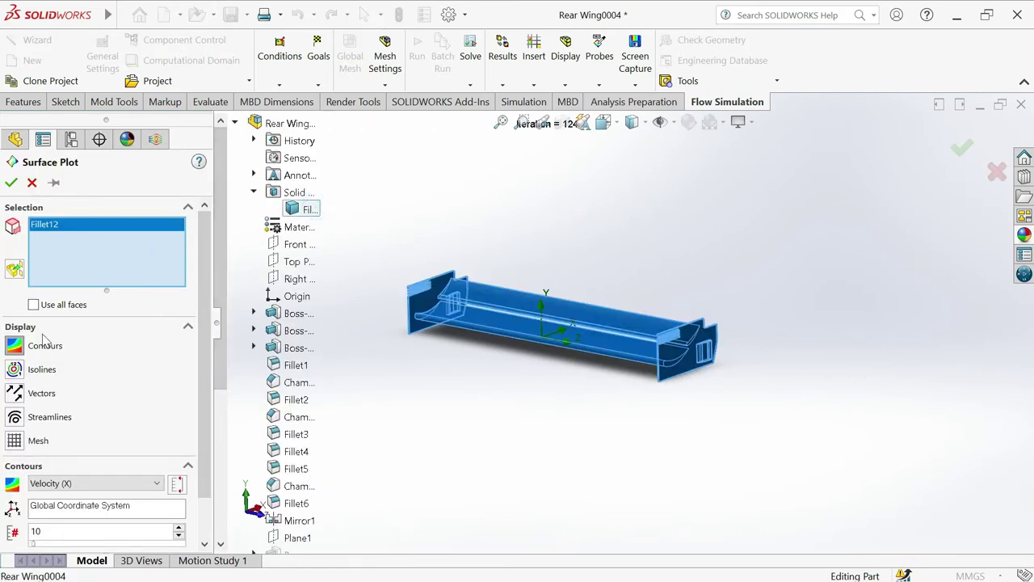
click(51, 483)
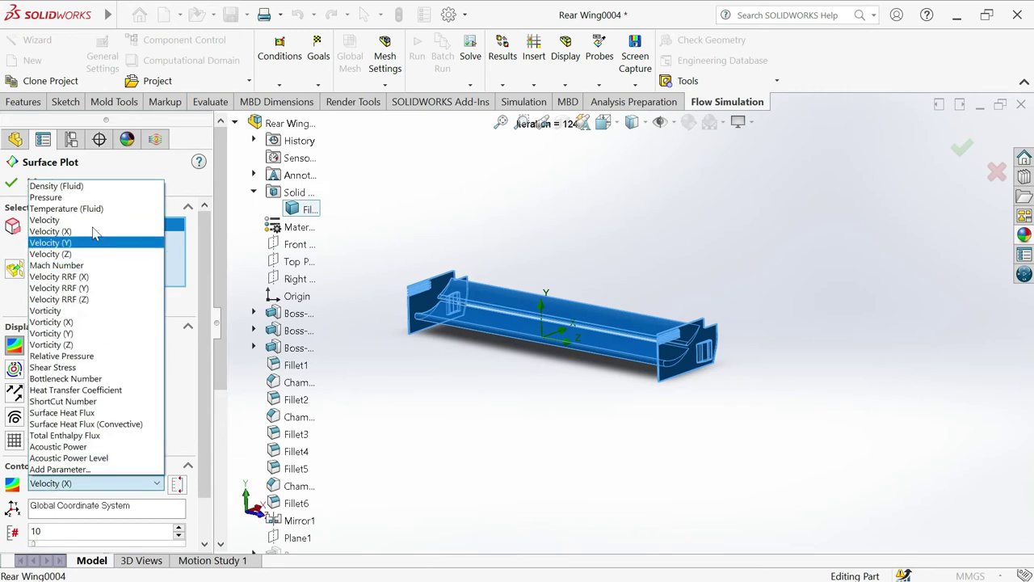
click(56, 197)
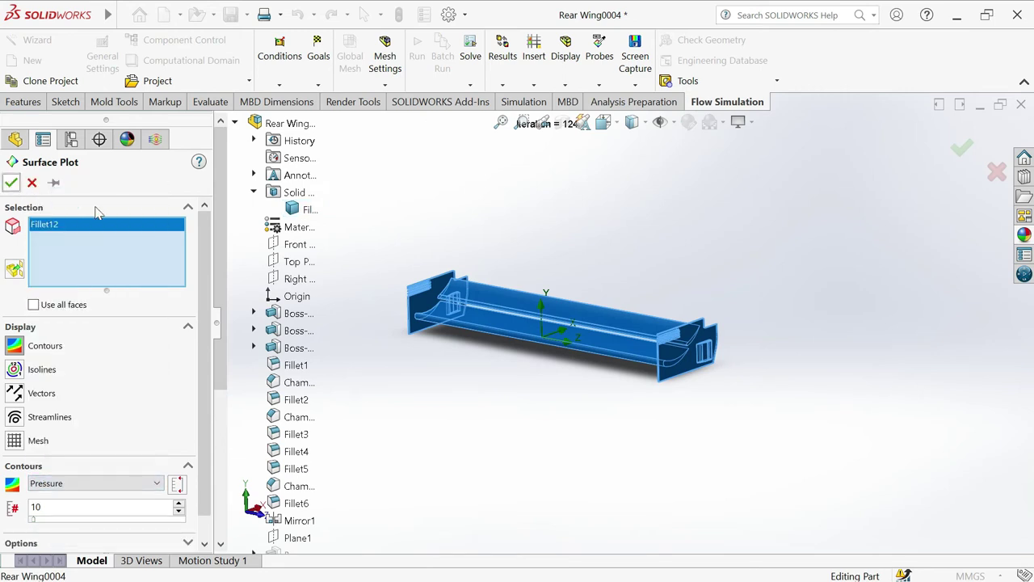
click(11, 182)
middle_drag(529, 392, 176, 320)
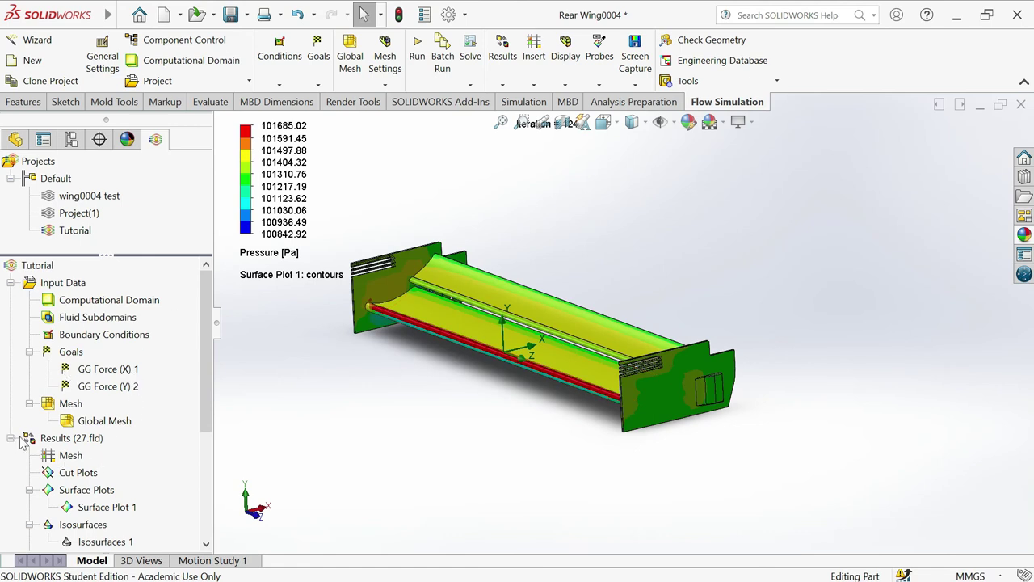
- Insert a goal plot covering all goals, show its summary of the Force (X) and Force (Y) results, and accept it
scroll(114, 440, down, 5)
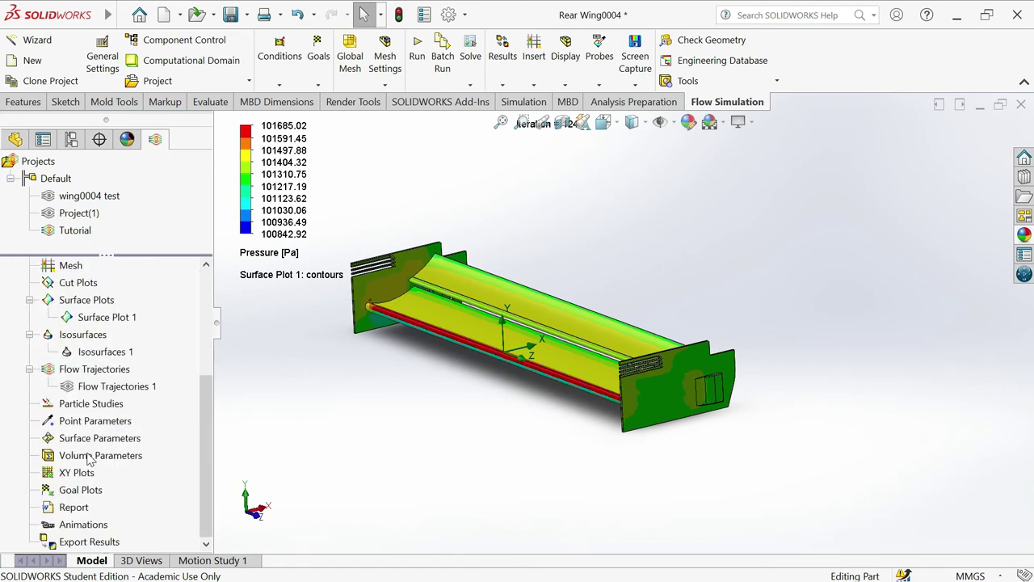
click(130, 501)
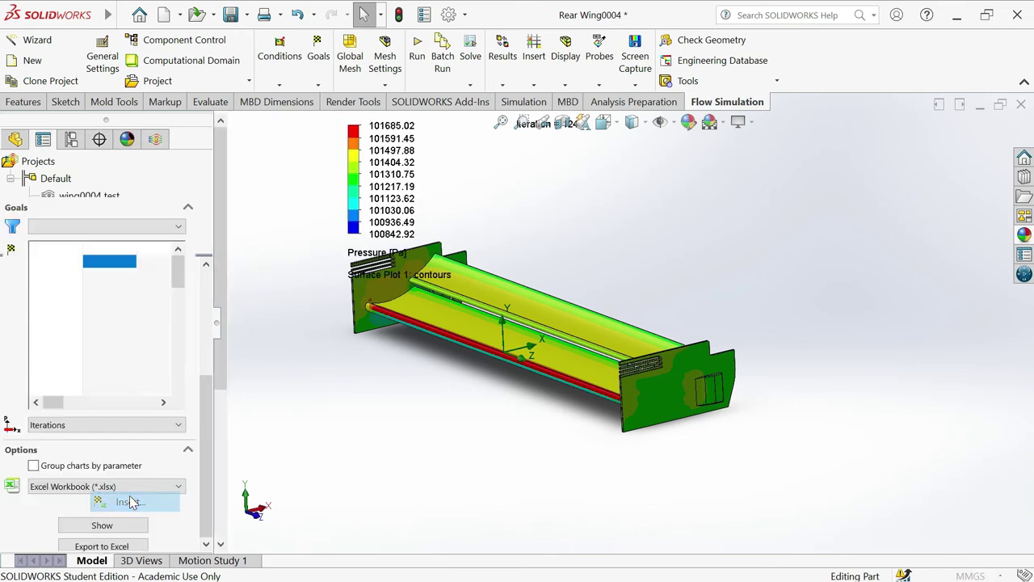
click(35, 248)
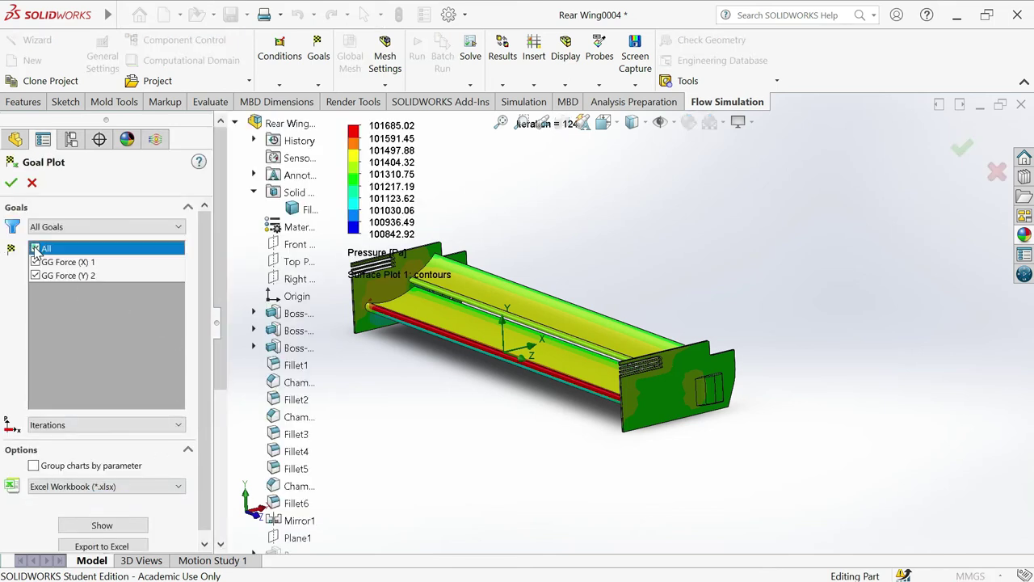
click(102, 525)
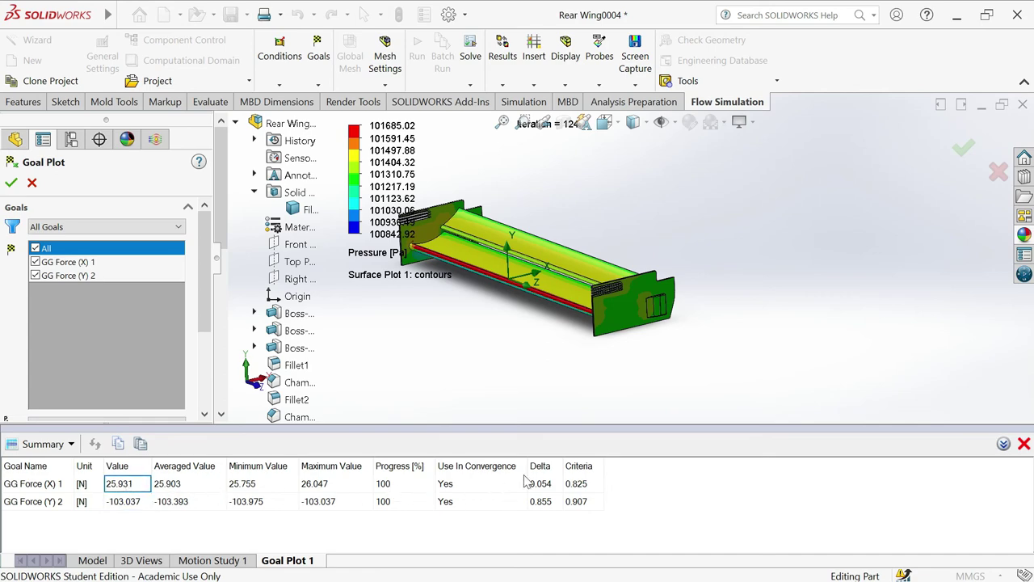
click(963, 147)
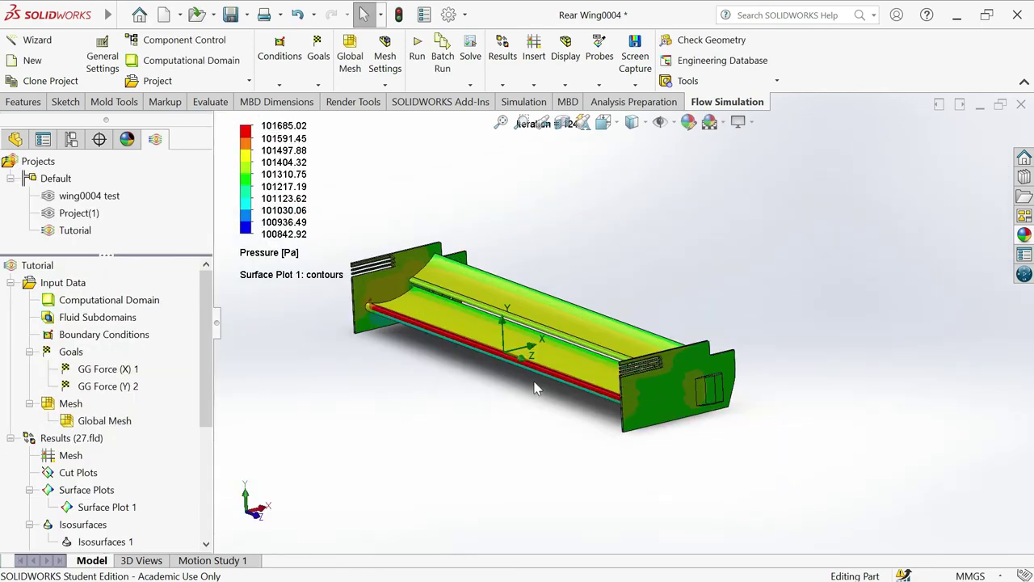
- Show the flow trajectories again together with the pressure surface plot, and examine the airflow around the wing
scroll(483, 359, down, 2)
scroll(462, 354, up, 2)
scroll(89, 476, down, 3)
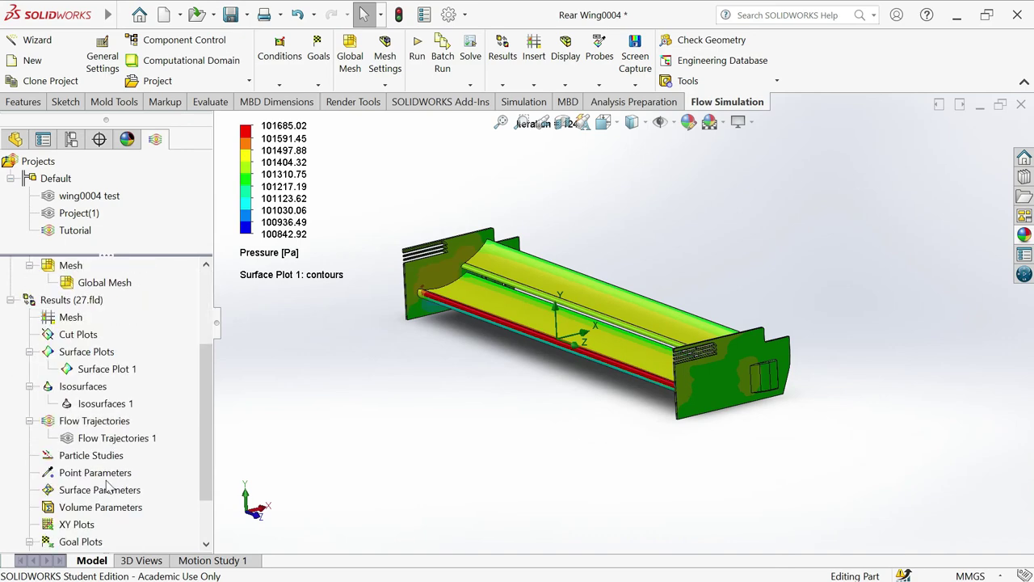
right_click(111, 440)
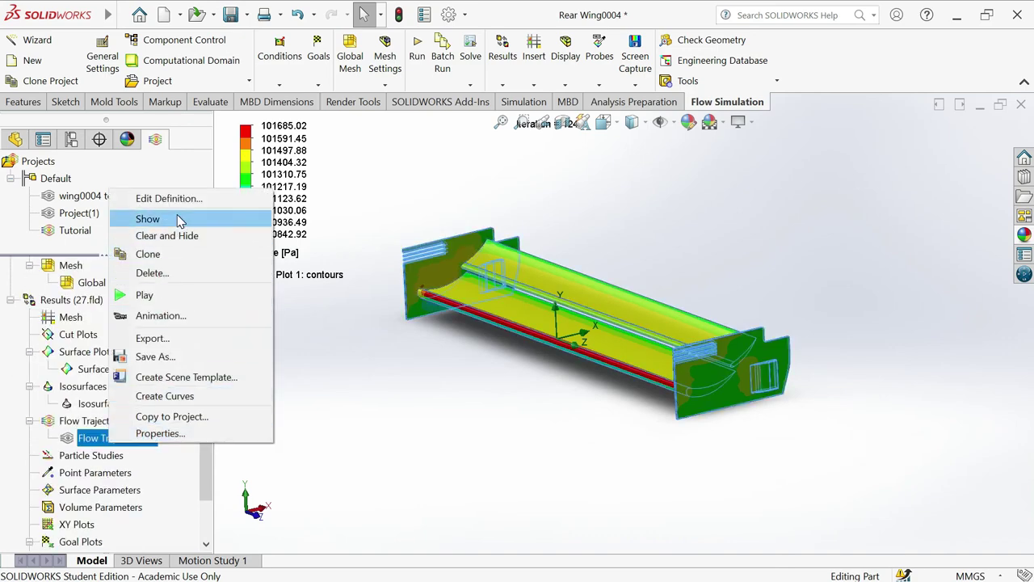
click(148, 219)
middle_drag(539, 428, 505, 398)
scroll(490, 424, down, 2)
scroll(500, 339, down, 3)
middle_drag(501, 341, 546, 238)
scroll(535, 342, up, 2)
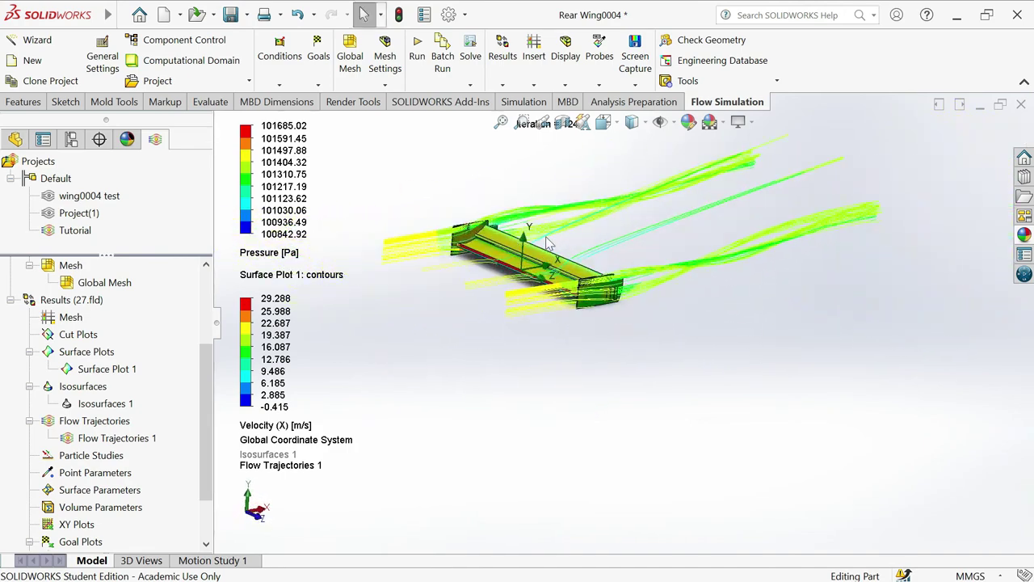
scroll(531, 226, down, 3)
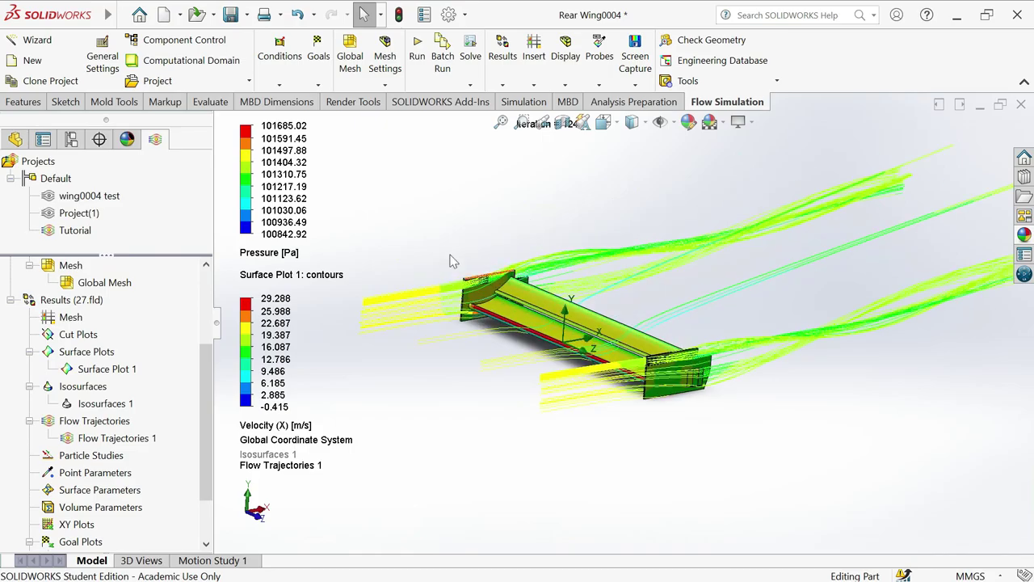